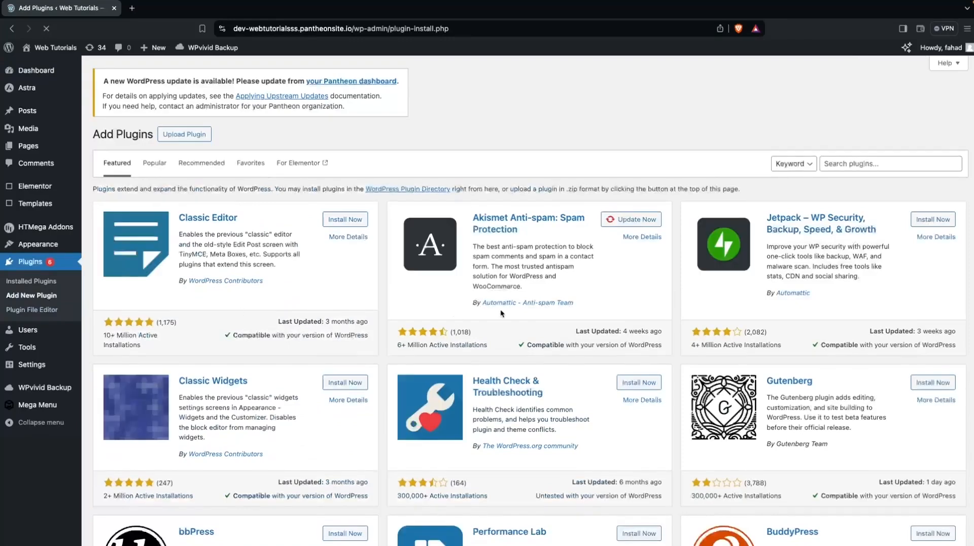
Step: Search the WordPress plugin directory for elementor
click(843, 166)
text(elementor)
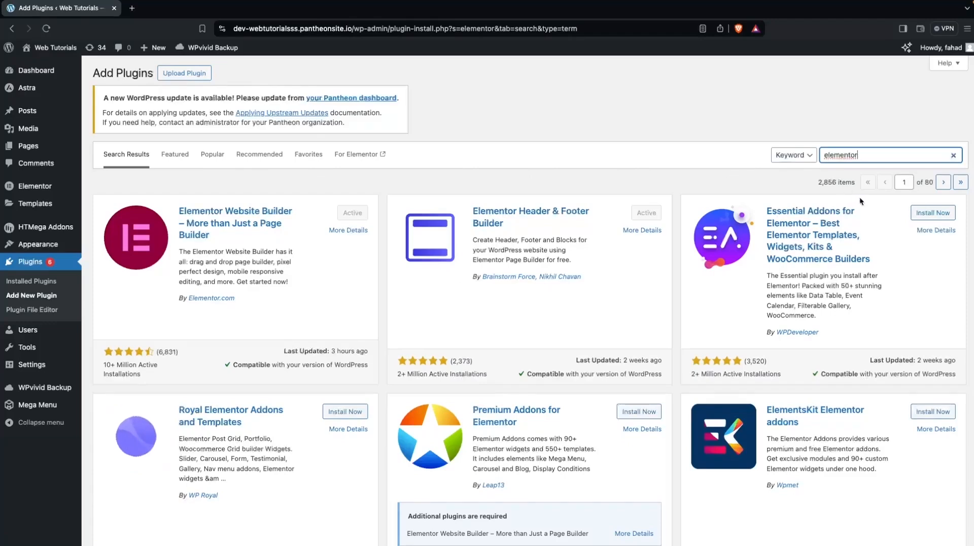
Step: Search the plugin directory for wpform and update the Contact Form by WPForms plugin
double_click(840, 156)
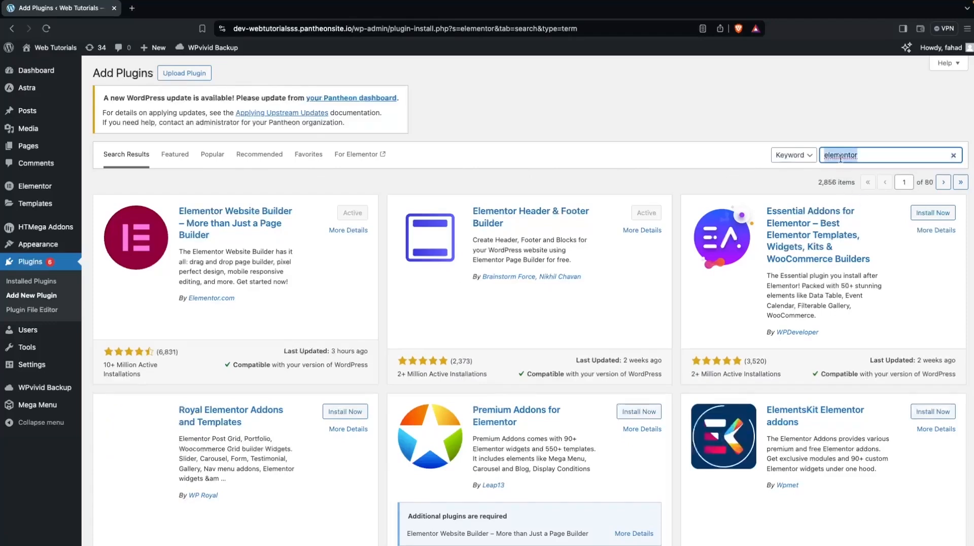
text(wpform)
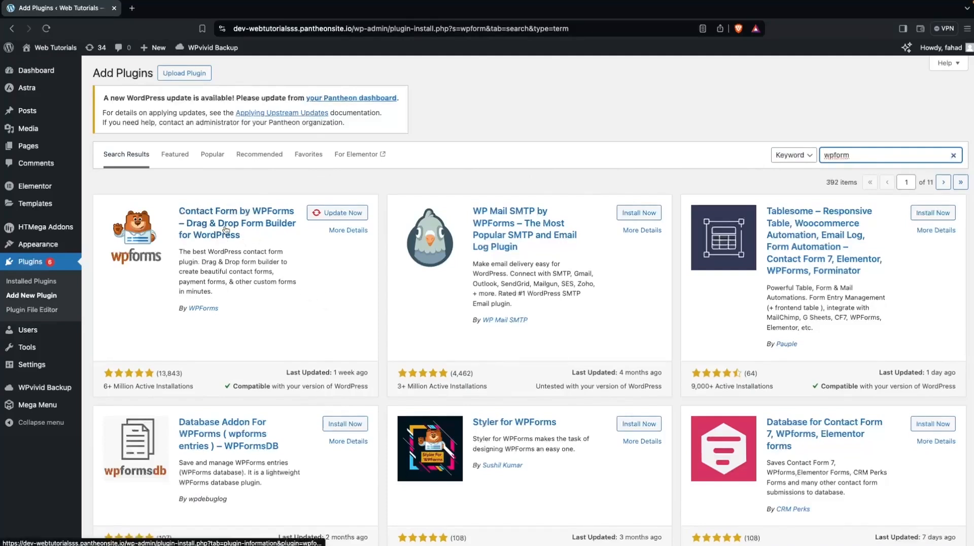
click(336, 213)
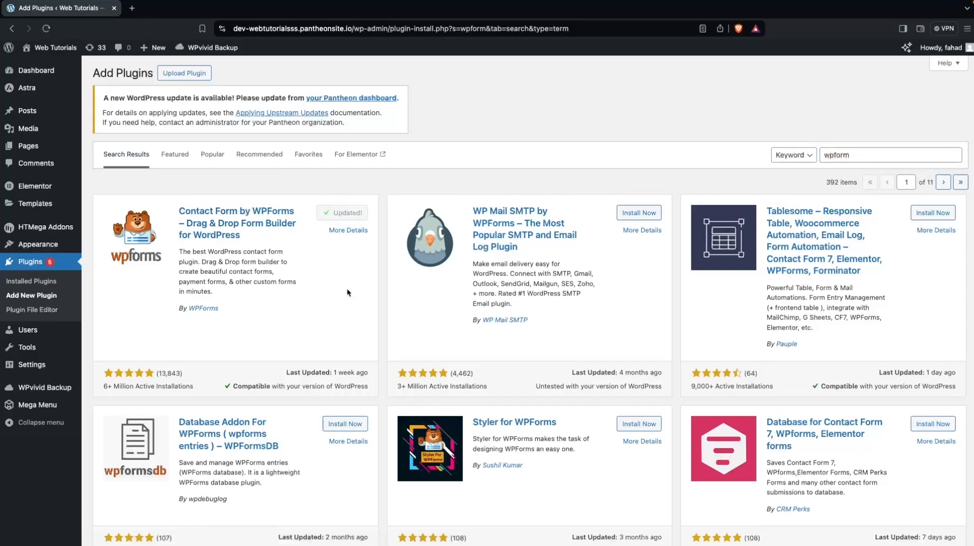
Step: Search the plugin directory for popup maker, and install and activate the Popup Maker plugin
double_click(856, 156)
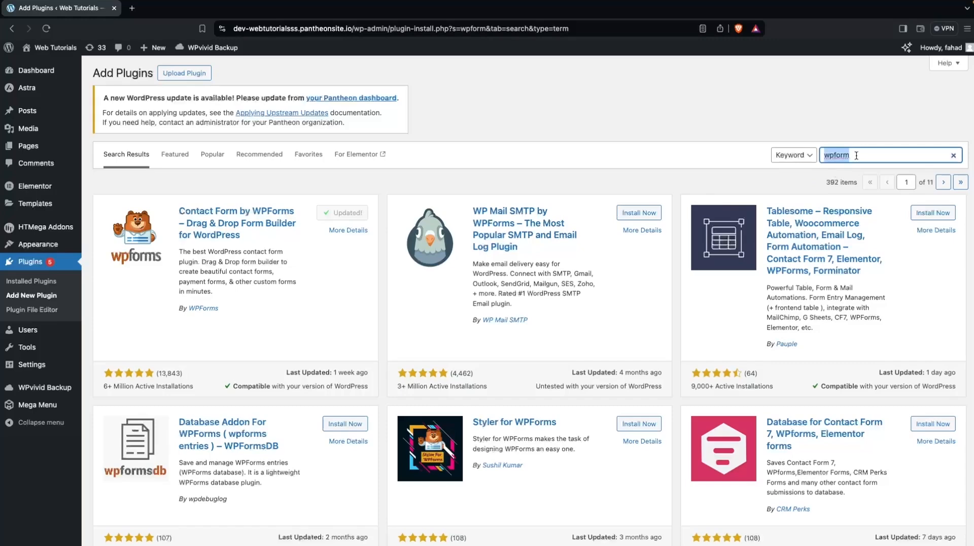
text(popup maker)
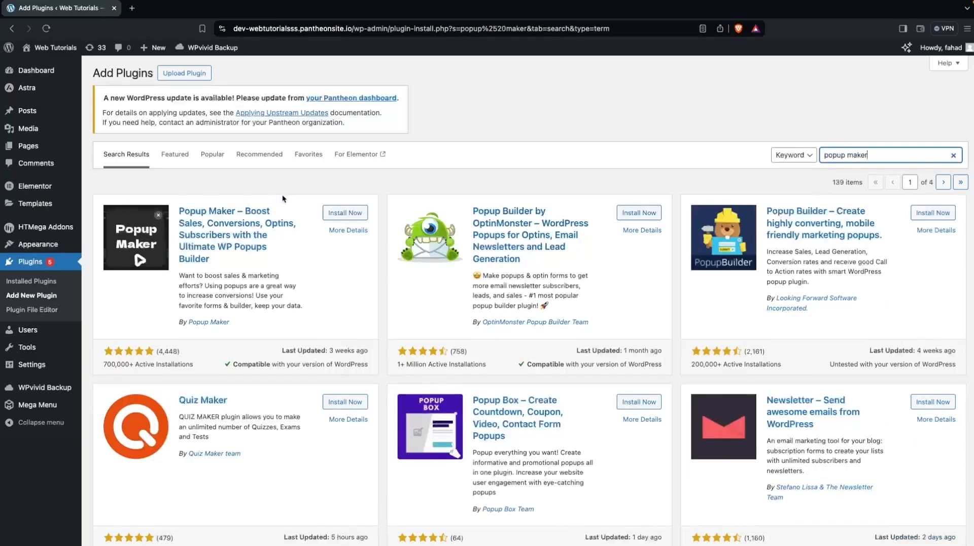
click(342, 213)
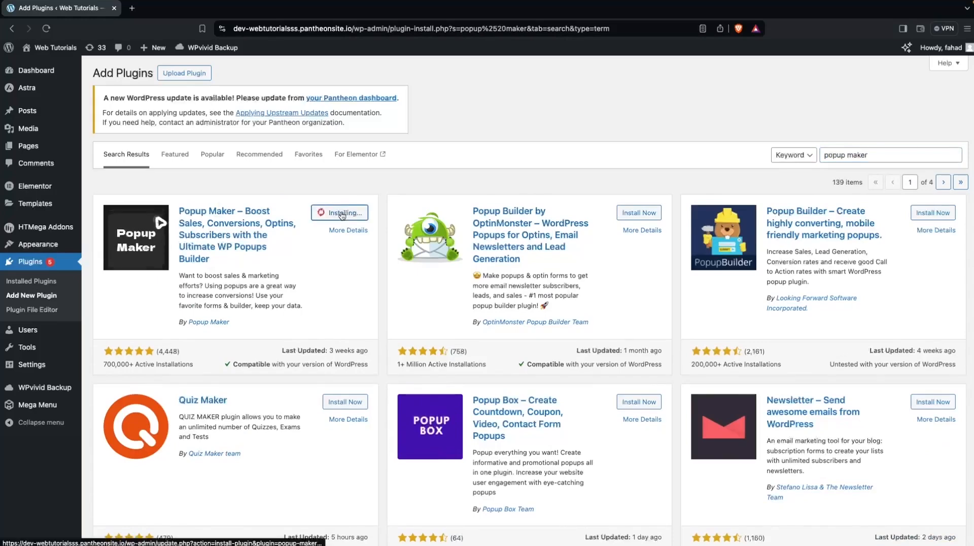
click(343, 213)
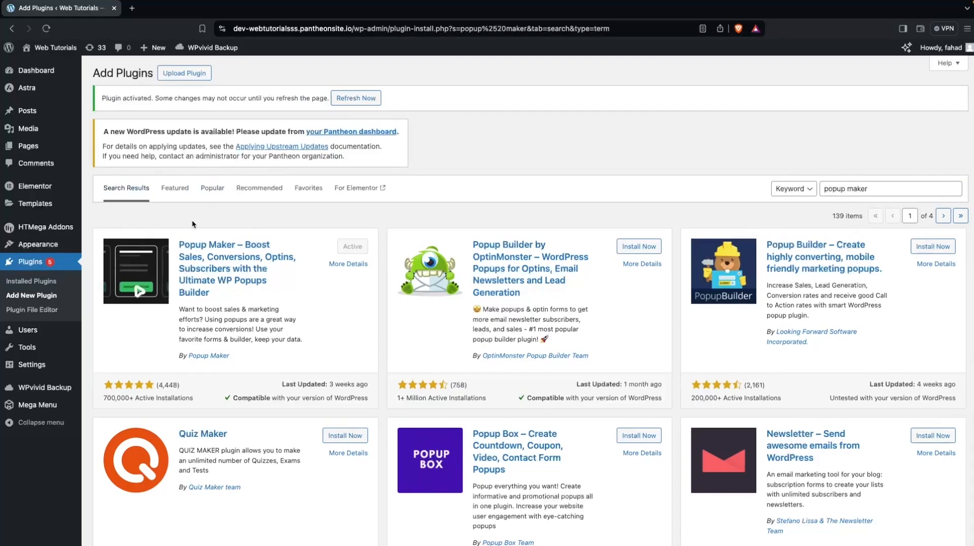
Step: Activate the WPForms Lite plugin among the installed plugins
click(32, 281)
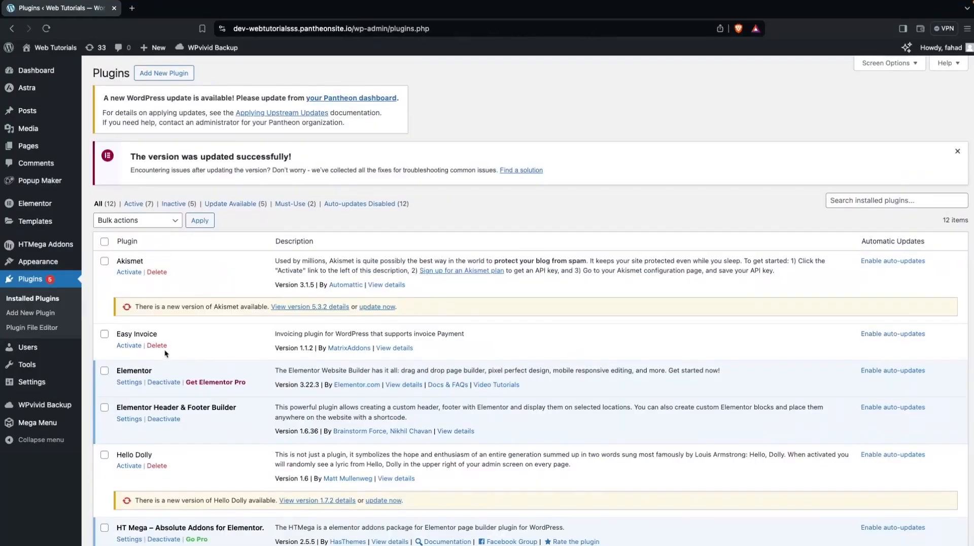
scroll(165, 349, down, 10)
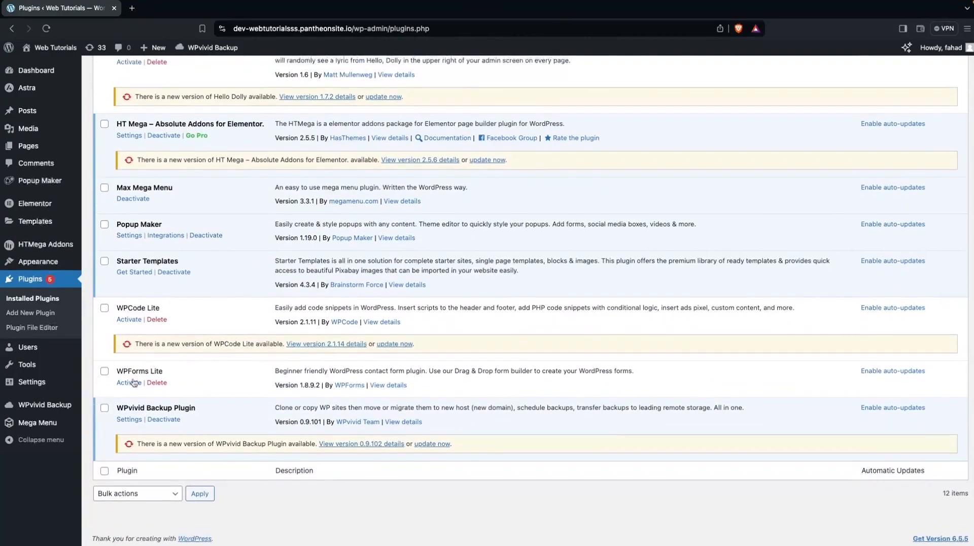
click(126, 384)
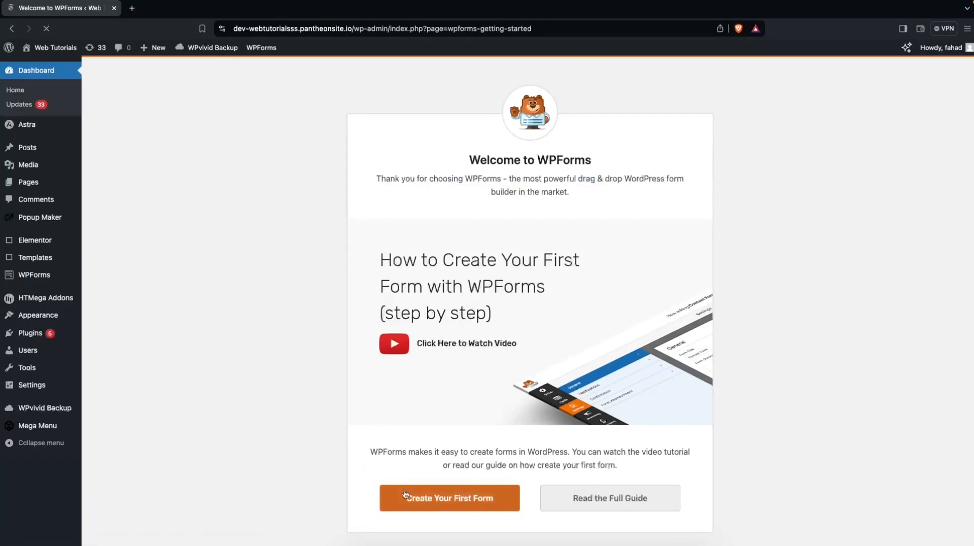
Step: Create a first form in WPForms from the Lead Magnet Download Form template, searching the templates for lead
click(464, 508)
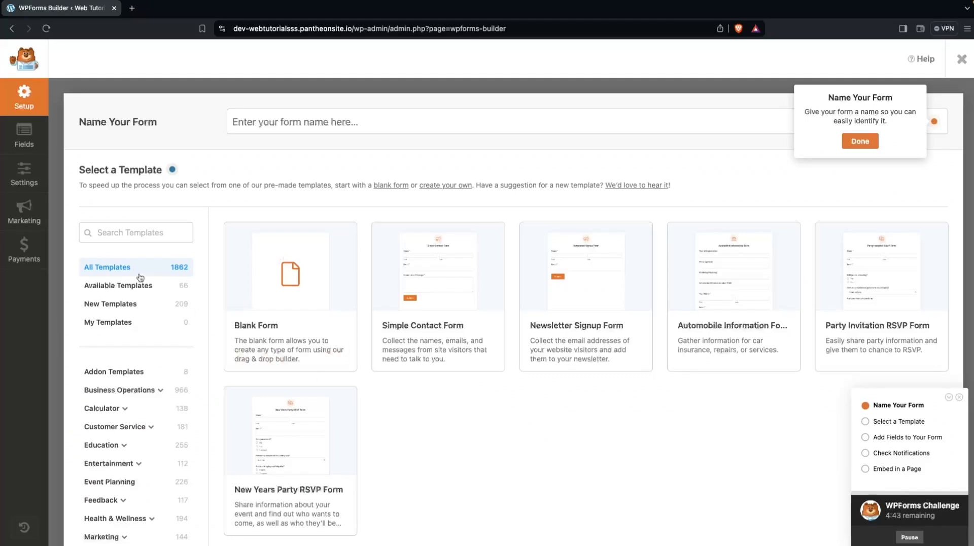
click(127, 232)
text(lead)
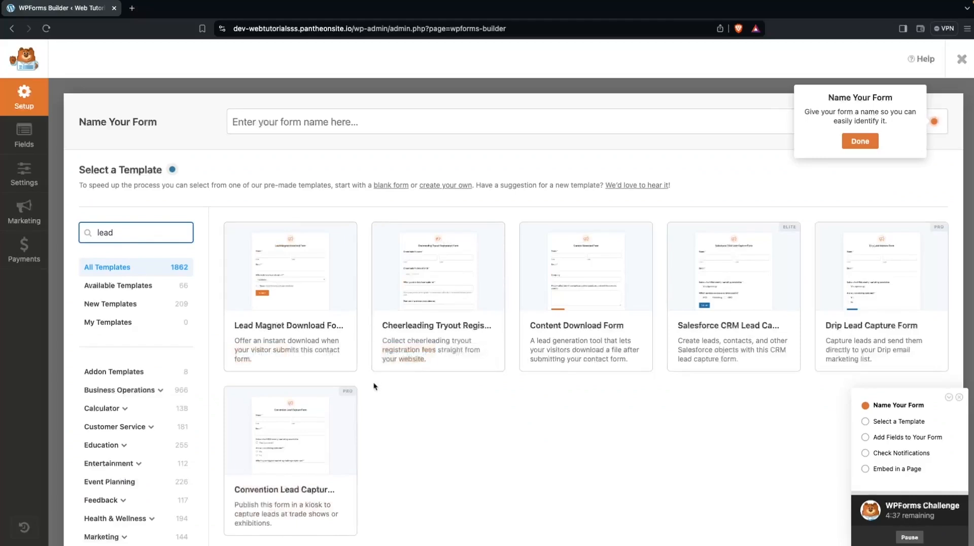
mouse_move(266, 285)
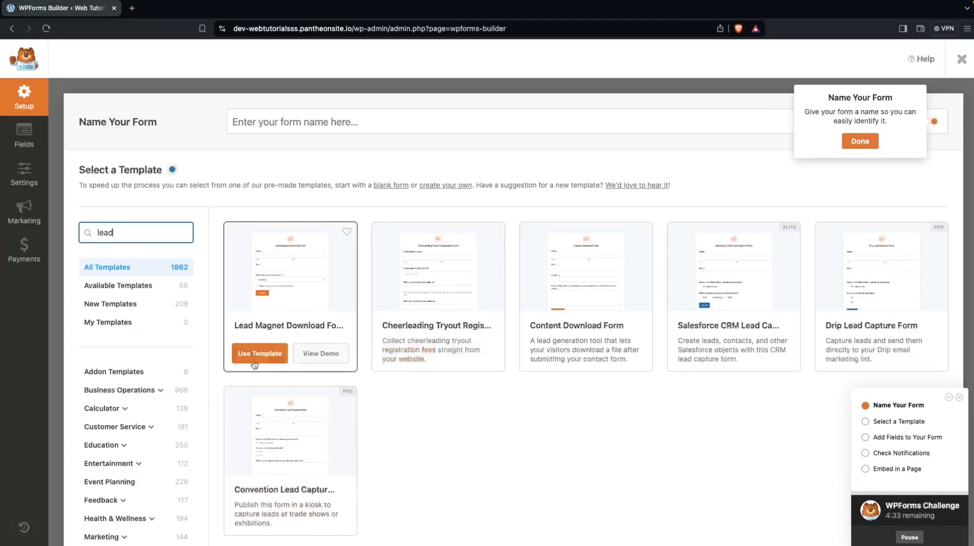
click(246, 362)
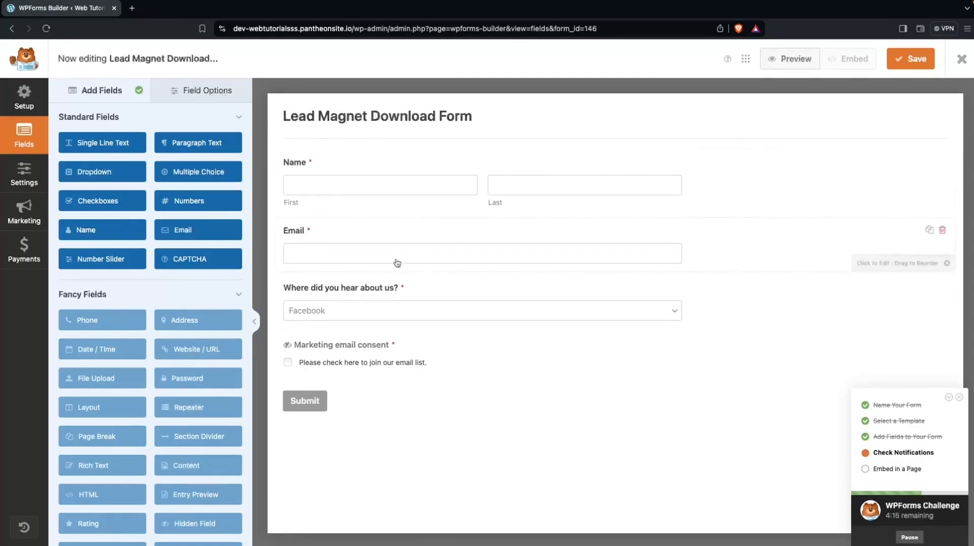
Step: Replace the "Where did you hear about us?" field with a Numbers field below Email and delete the Marketing email consent field
click(941, 289)
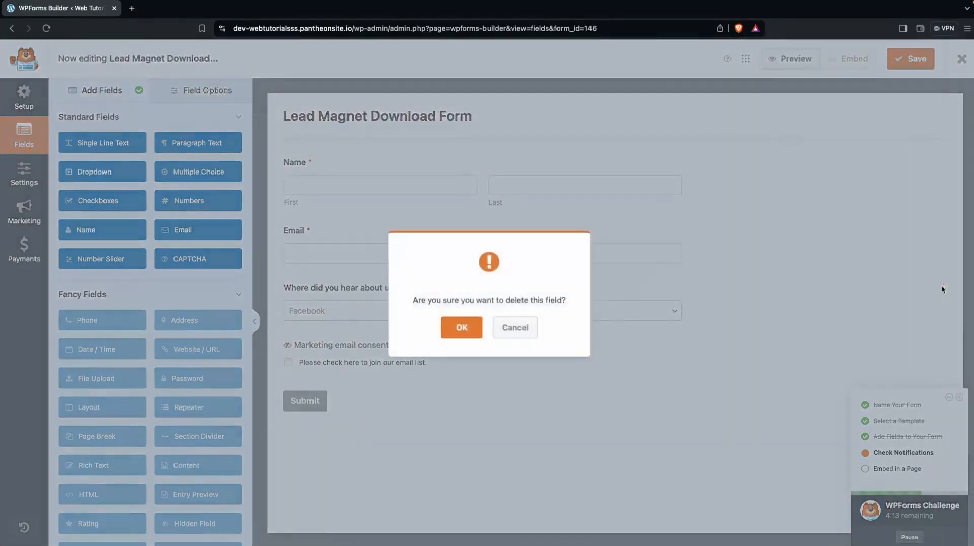
click(471, 329)
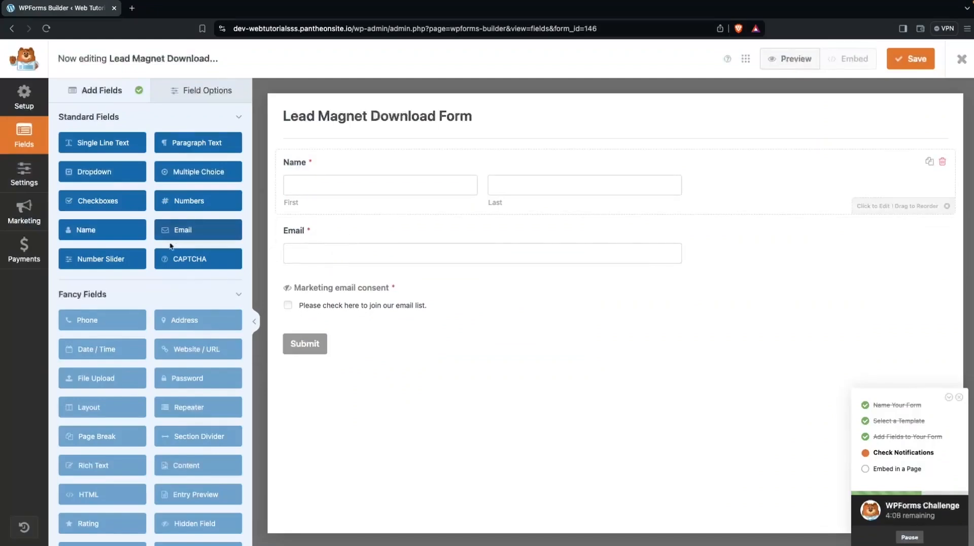
drag(181, 202, 352, 279)
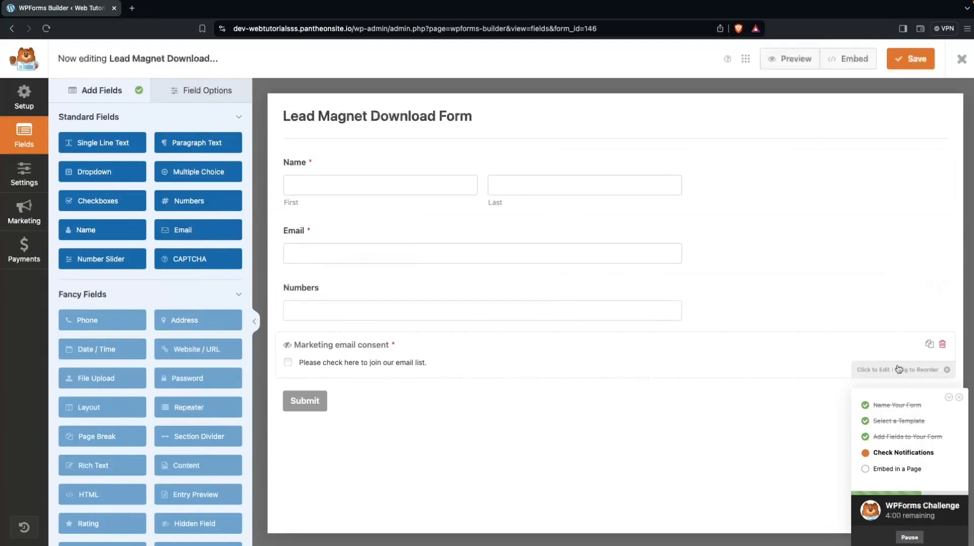
click(942, 345)
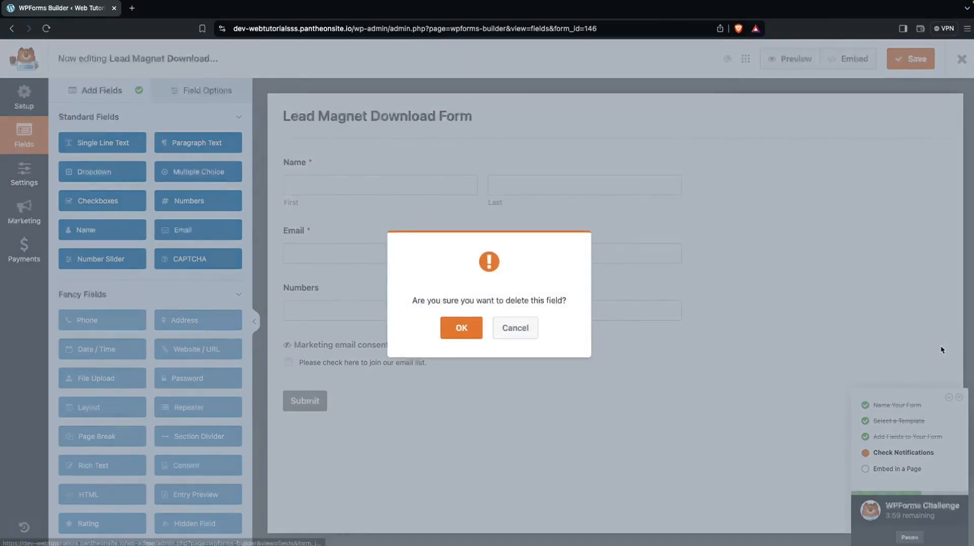
click(461, 328)
Step: Label the Numbers field Phone Number and make it required
click(333, 280)
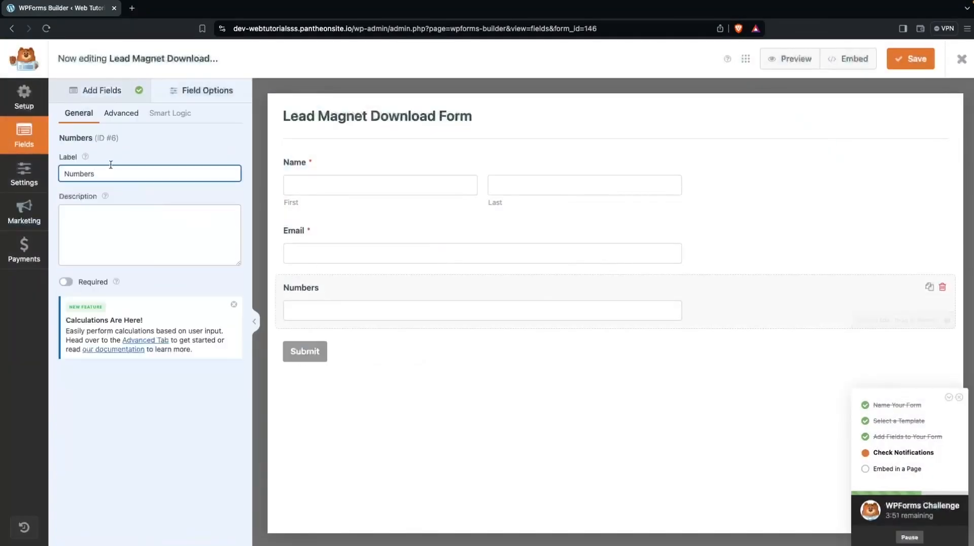
drag(110, 171, 63, 172)
text(Phone Number)
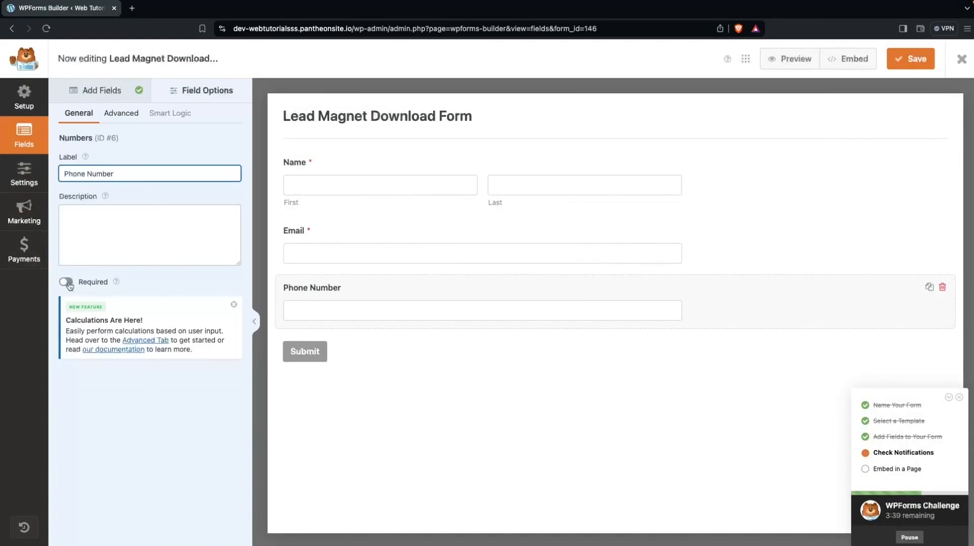
click(66, 282)
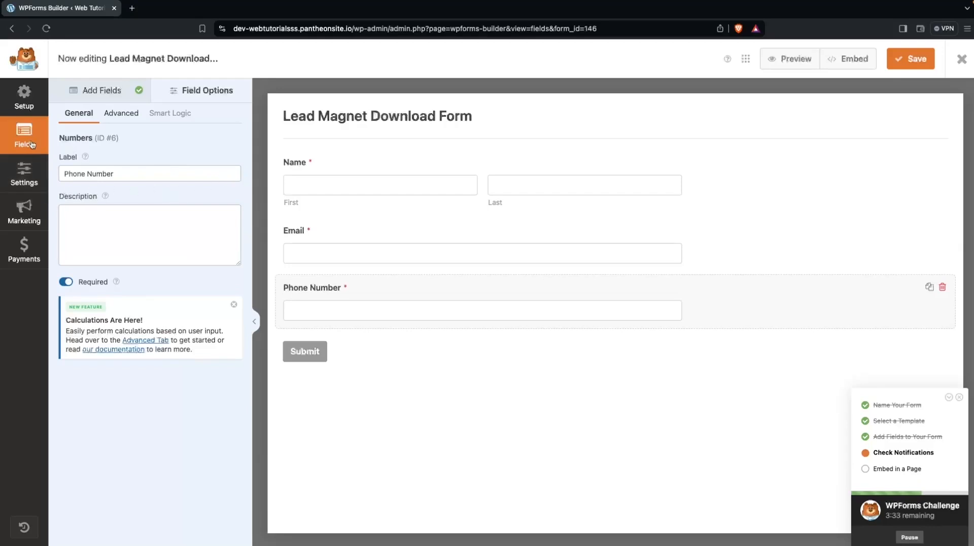
Step: Rename the form as Lead Form in its general settings
click(19, 178)
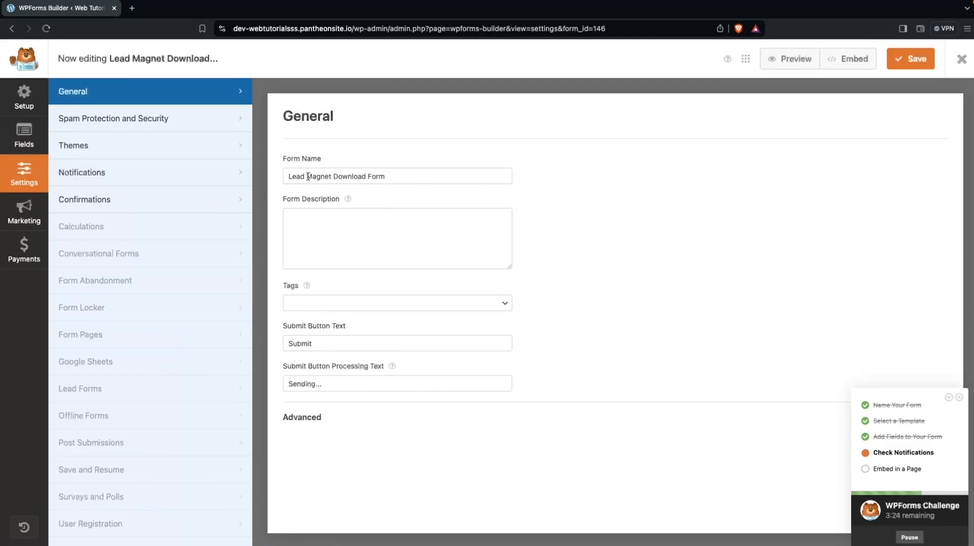
drag(306, 176, 367, 179)
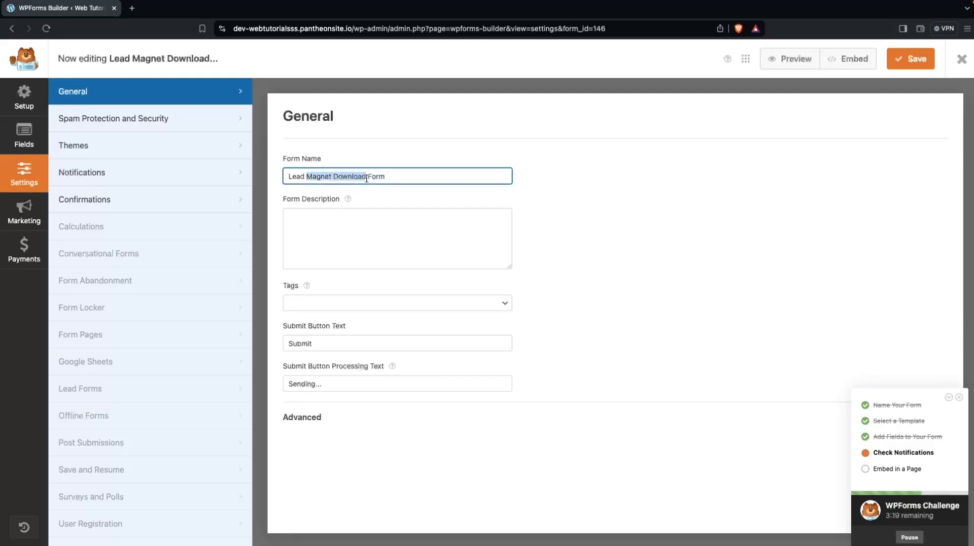
key(BackSpace)
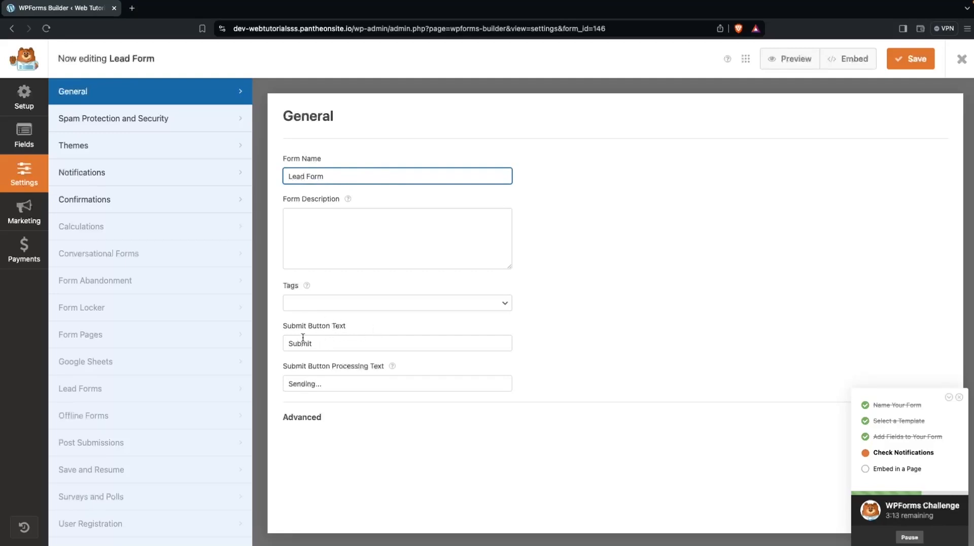
Step: Remove the download link from the default confirmation message, leaving "Thanks for contacting us!", and save the form
click(156, 209)
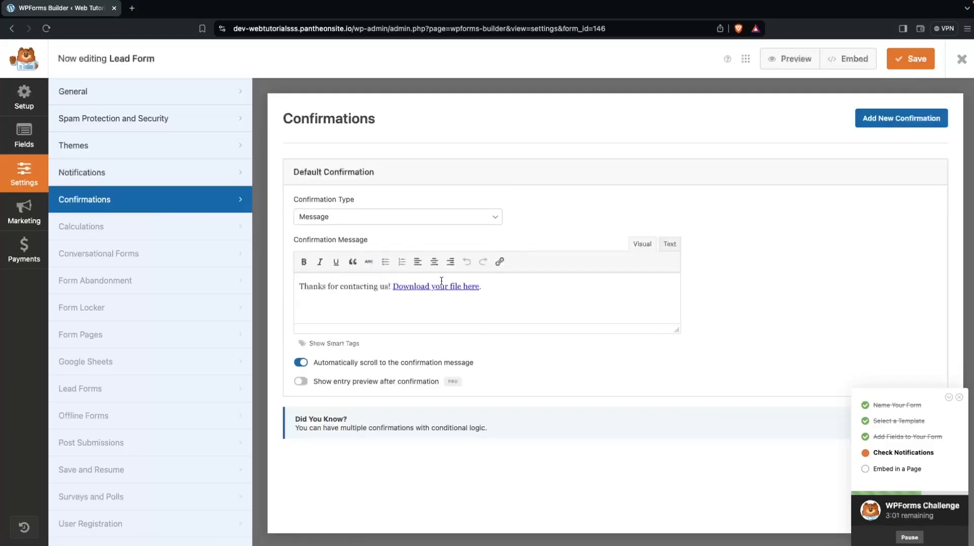
click(499, 286)
drag(499, 287, 392, 286)
key(BackSpace)
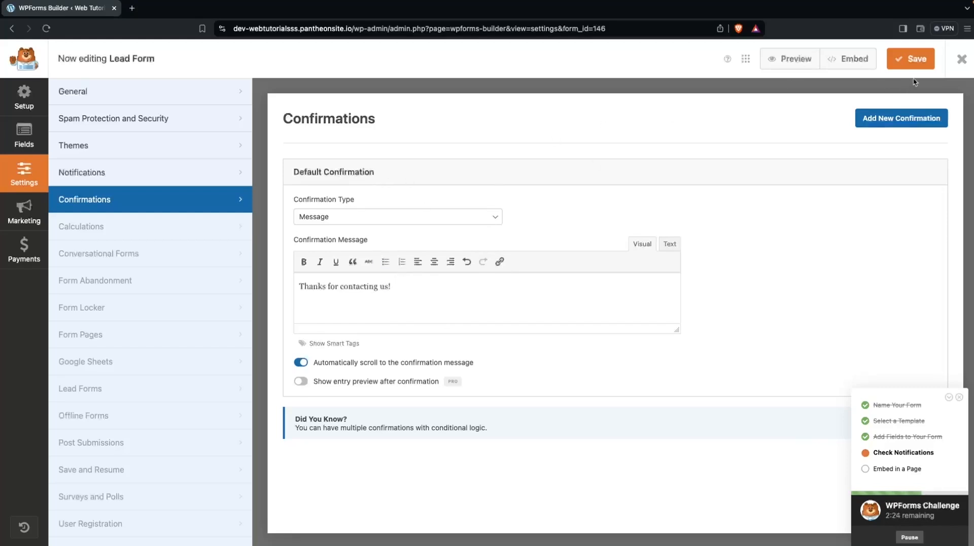
click(916, 62)
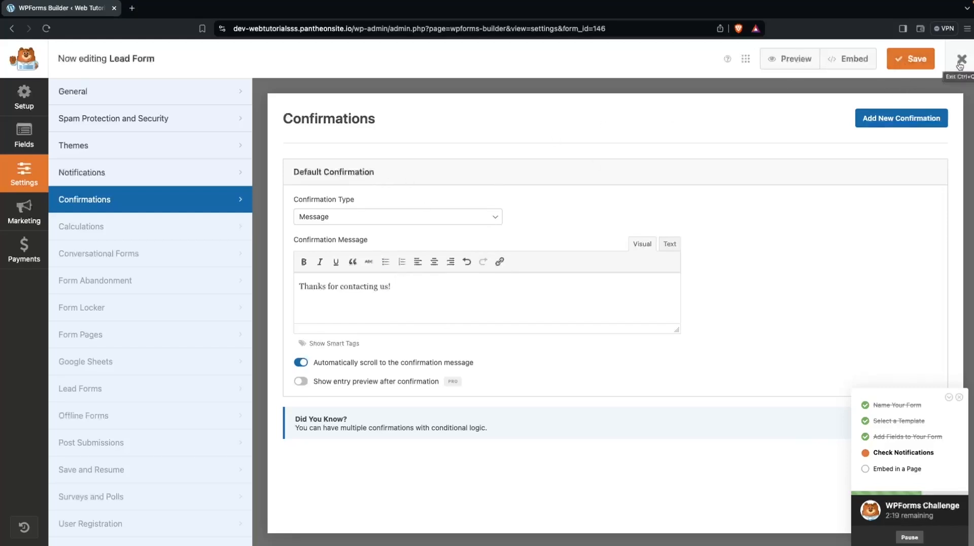
Step: Close the form builder and select the Lead Form's shortcode in the forms overview
click(960, 63)
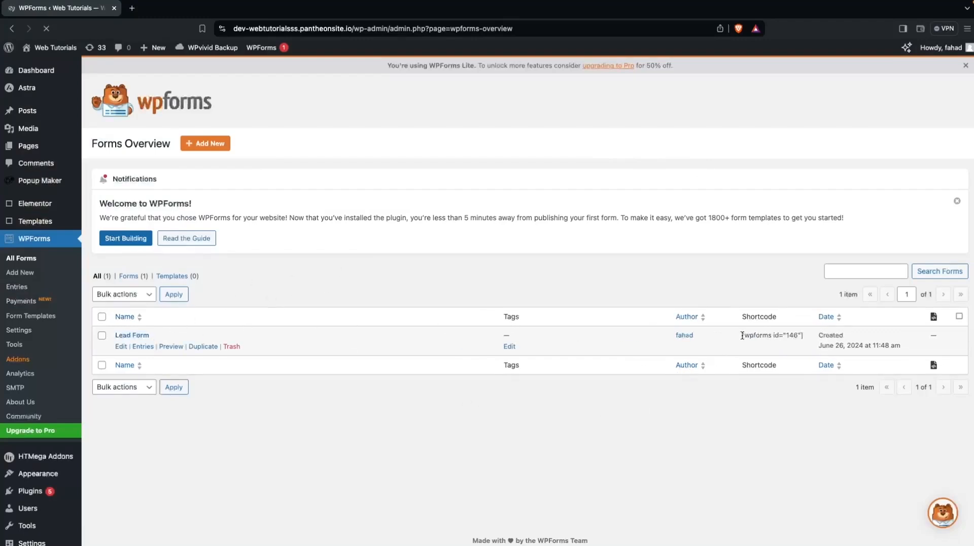
drag(742, 335, 783, 342)
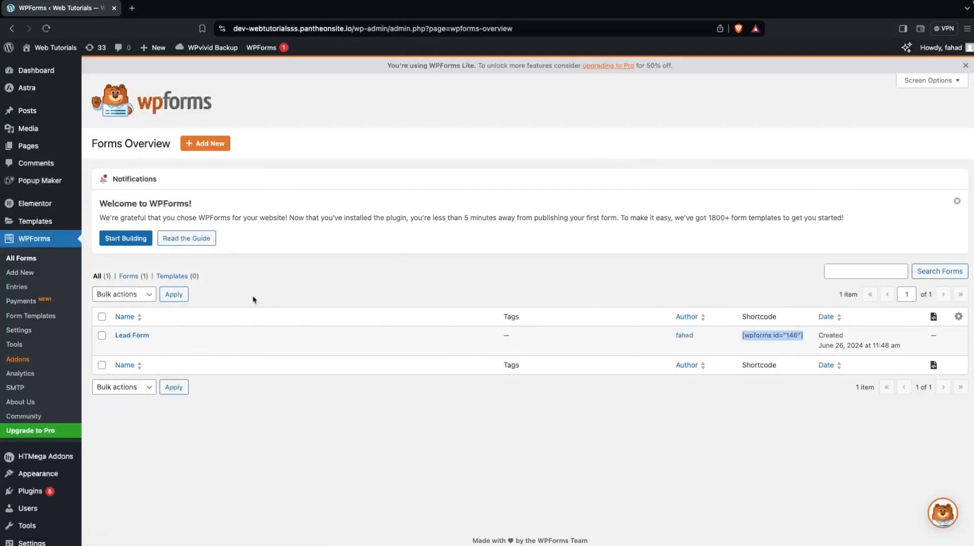
Step: Open a new page in a separate tab, open the Popup Maker popups list, and switch to the new page
mouse_move(28, 146)
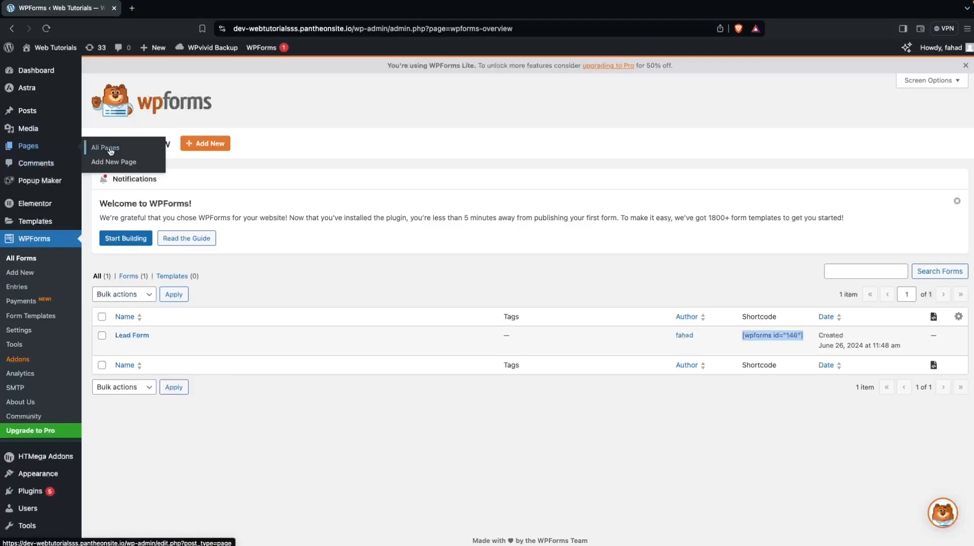
middle_click(113, 166)
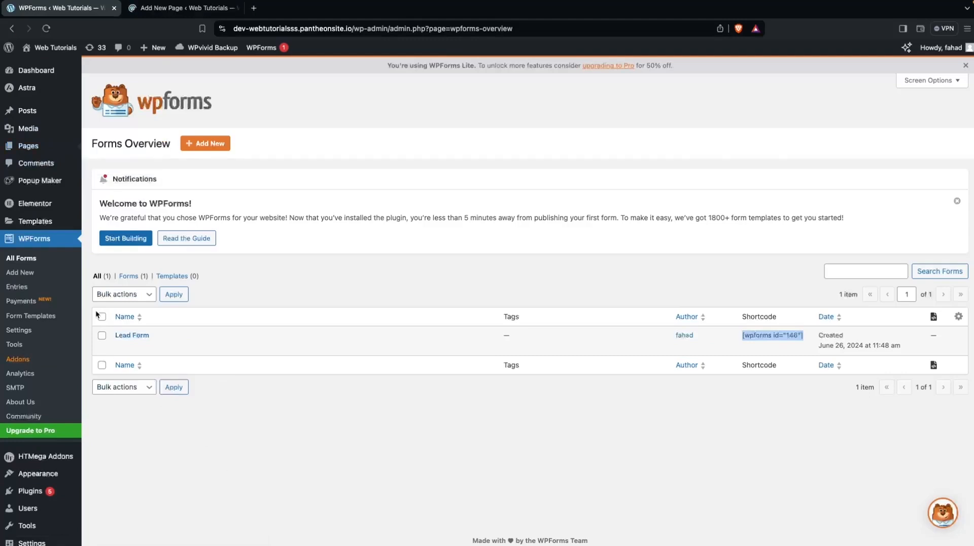
mouse_move(41, 186)
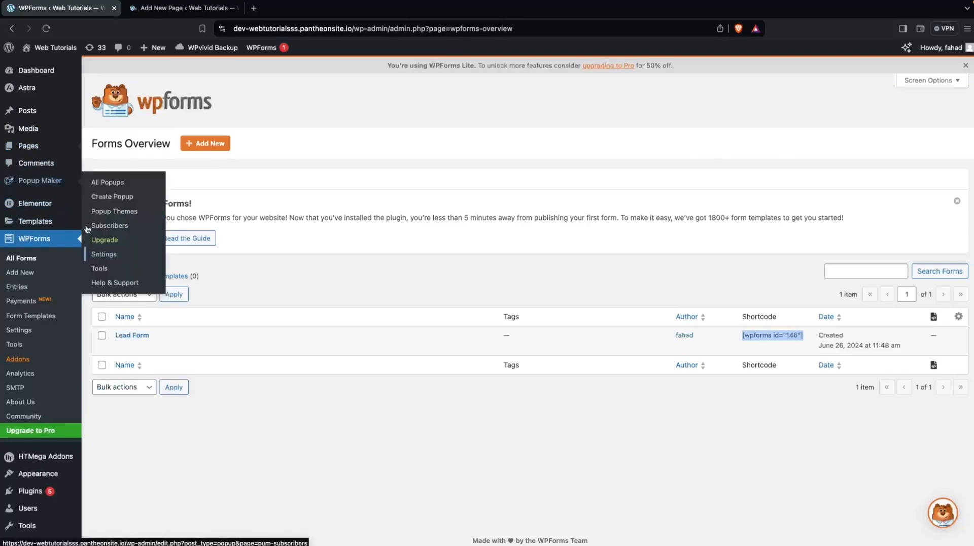
click(40, 186)
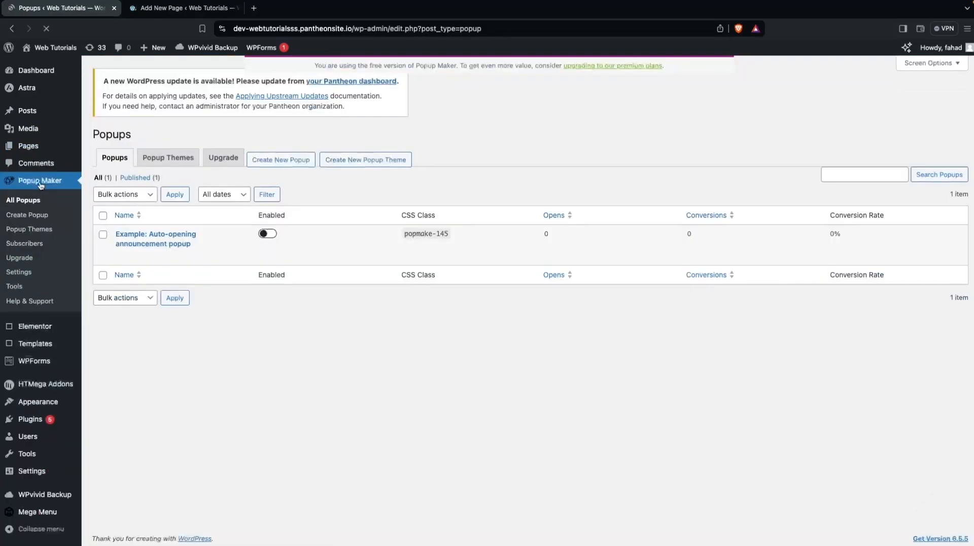
click(170, 14)
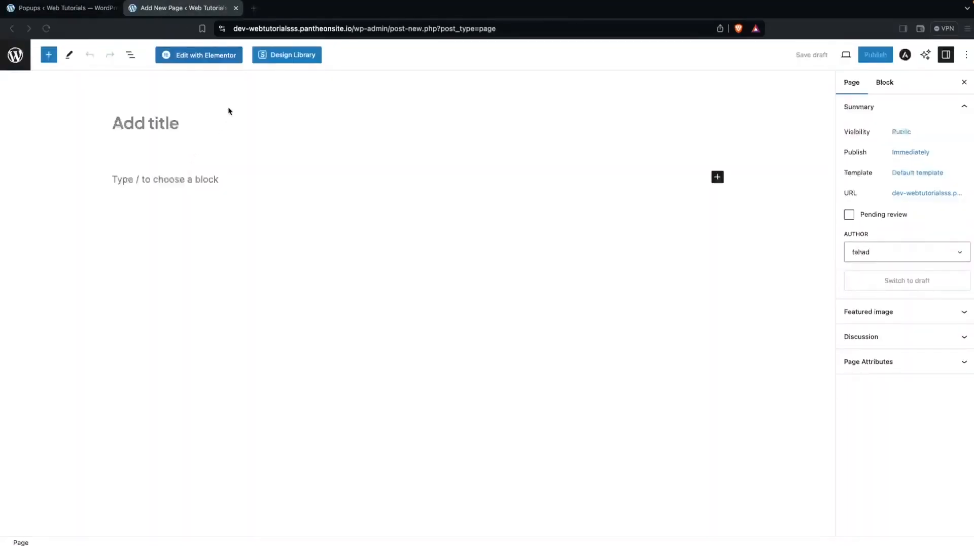
Step: Open the new page in Elementor and add a Shortcode widget containing [wpforms id="146"]
click(202, 63)
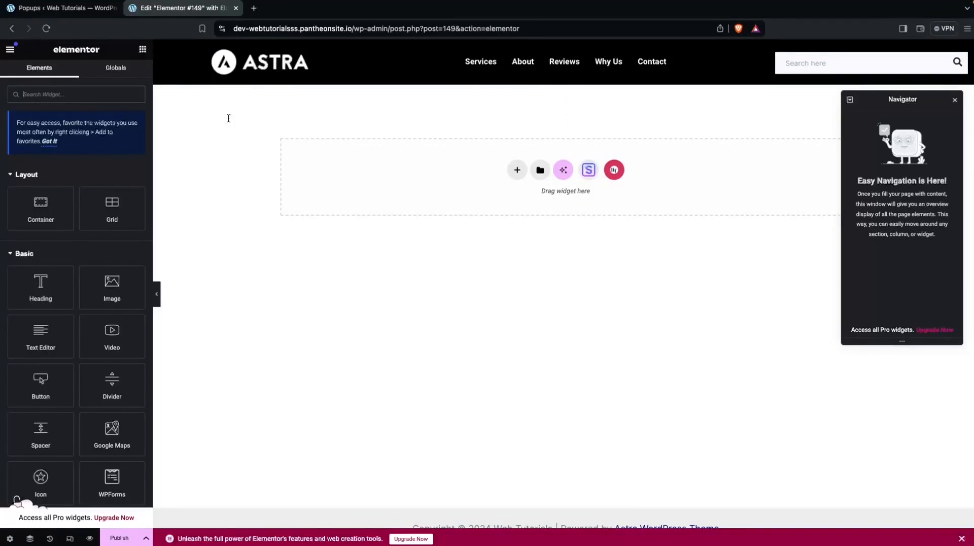
text(short)
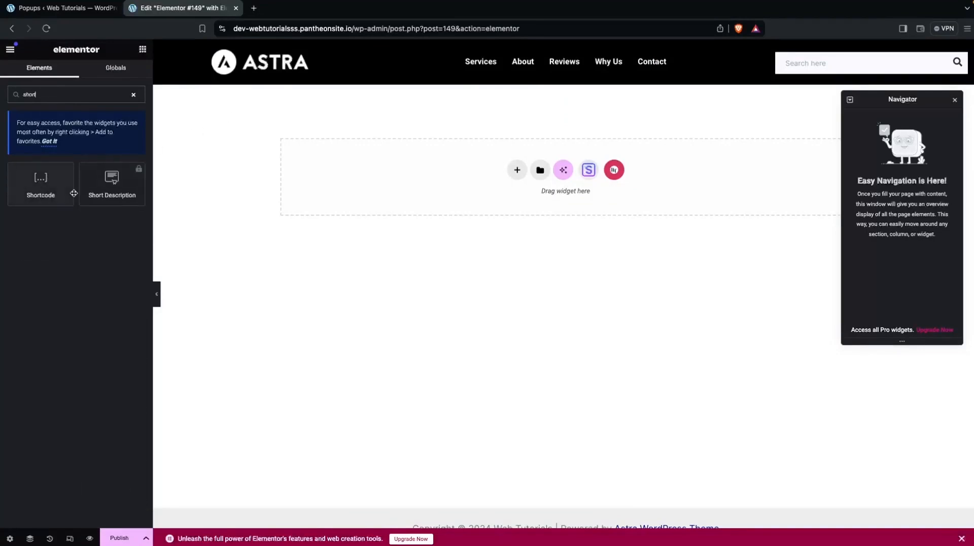
click(31, 186)
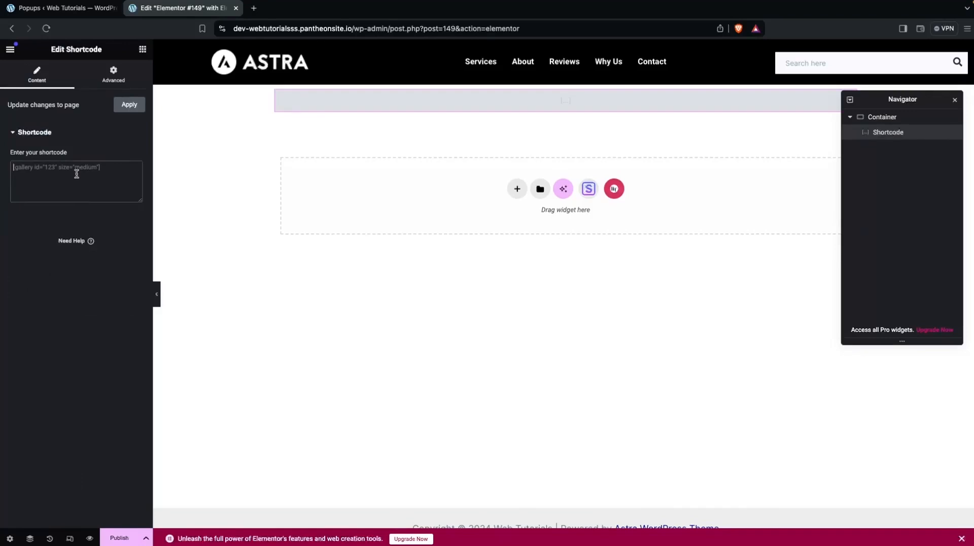
text([wpforms id="146"])
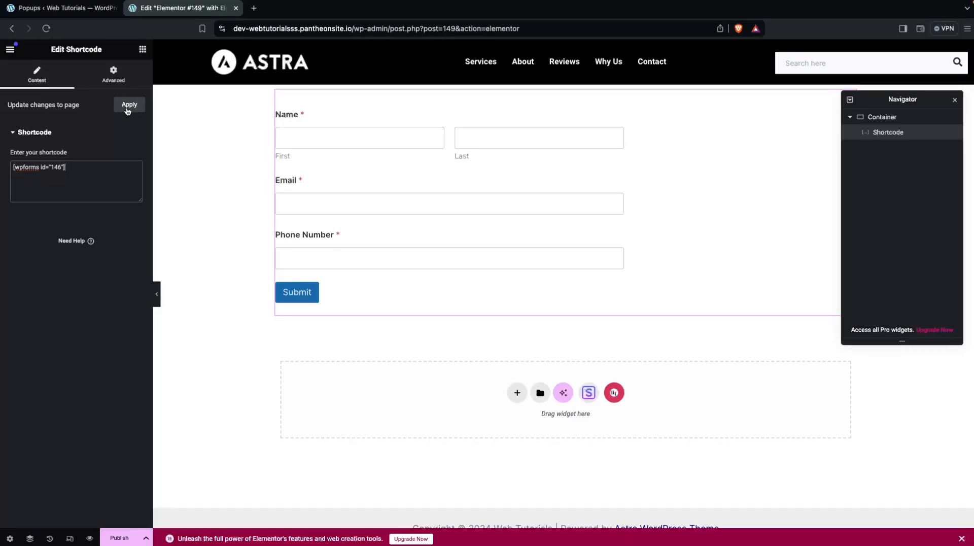
Step: Return to the Popup Maker popups list, dismiss the welcome tour, and create a new popup named Lead Popup
click(61, 8)
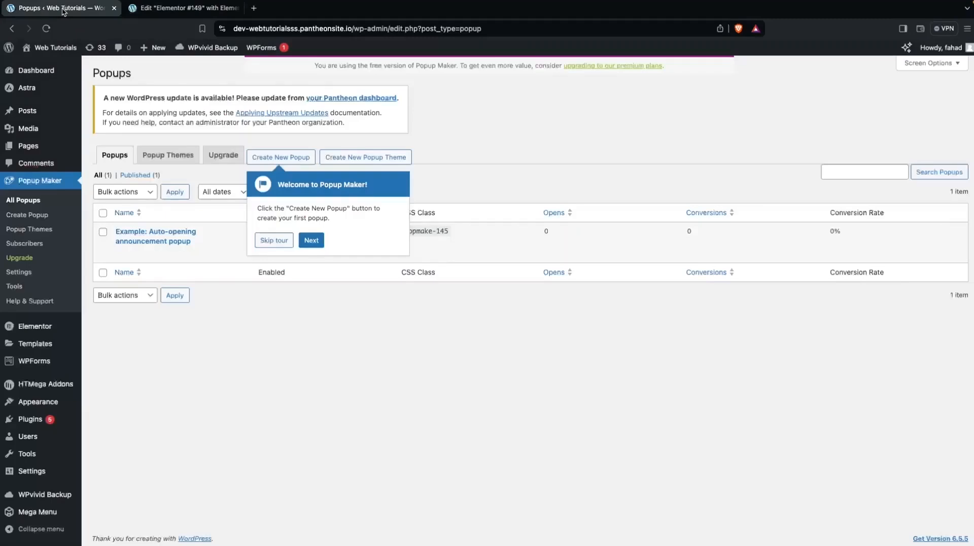
click(310, 240)
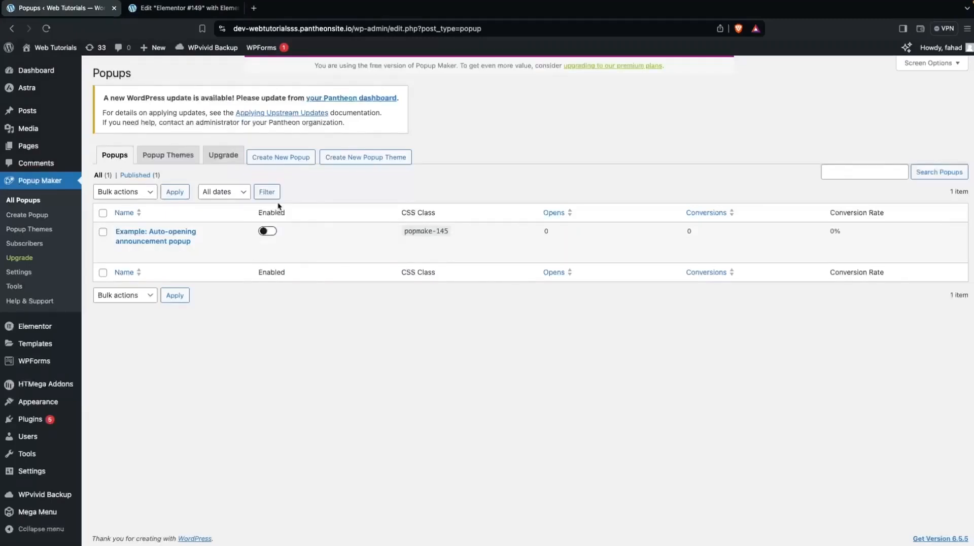
click(39, 216)
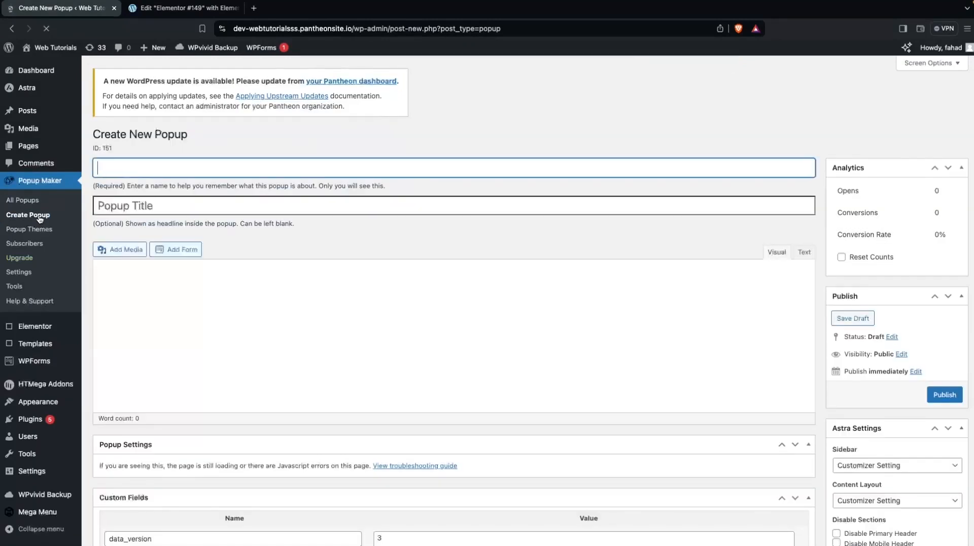
text(Lead Popup)
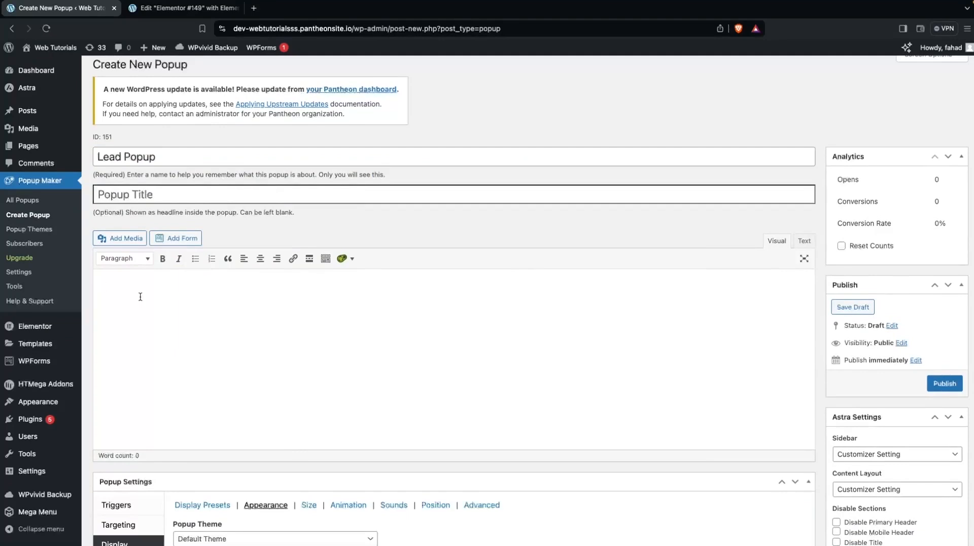
Step: Add the shortcode [wpforms id="146"] as the popup's content and set the popup title to Lead Form
text([wpforms id="146"])
click(177, 198)
text(F)
text(orm)
key(Left)
key(Left)
key(Left)
key(Left)
text(Lead)
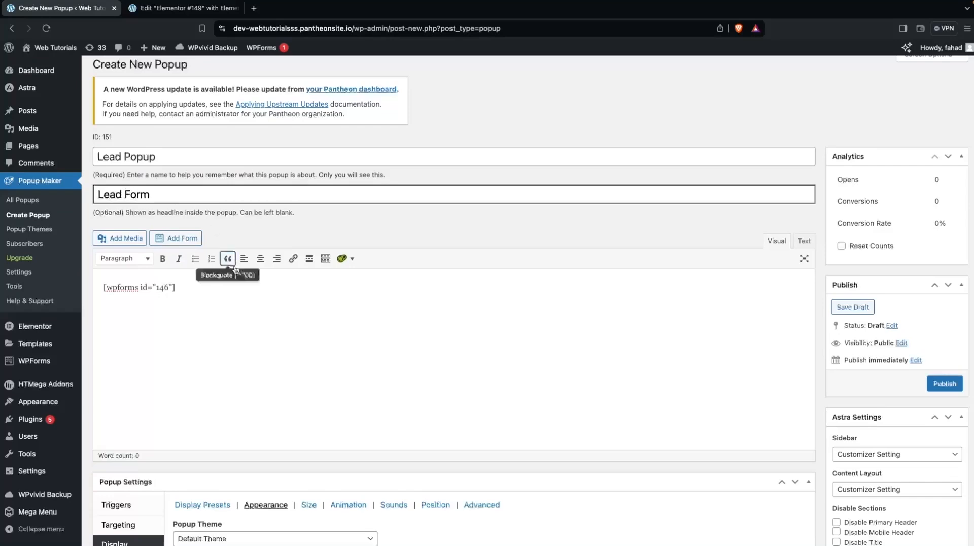
Step: Set the popup's display theme to Enterprise Blue
scroll(240, 307, down, 1)
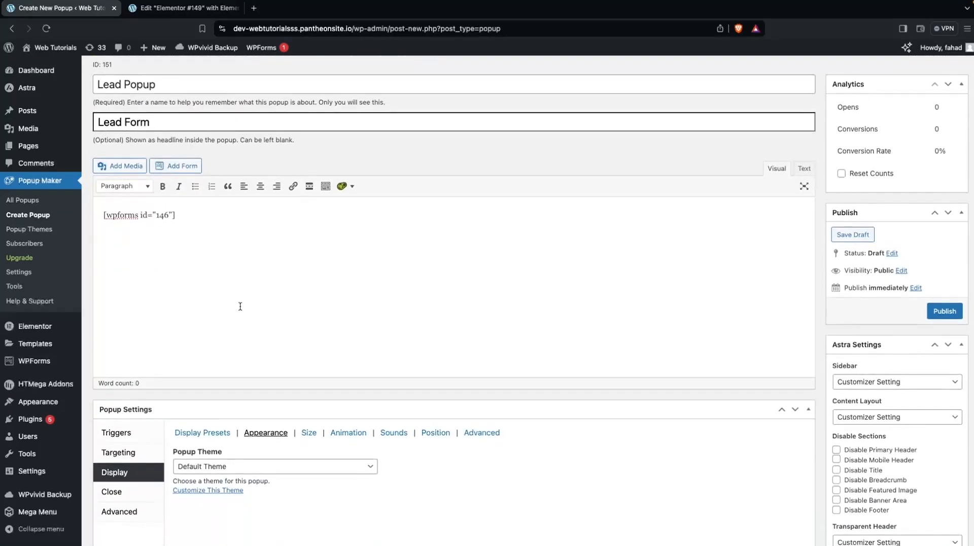
scroll(239, 306, down, 3)
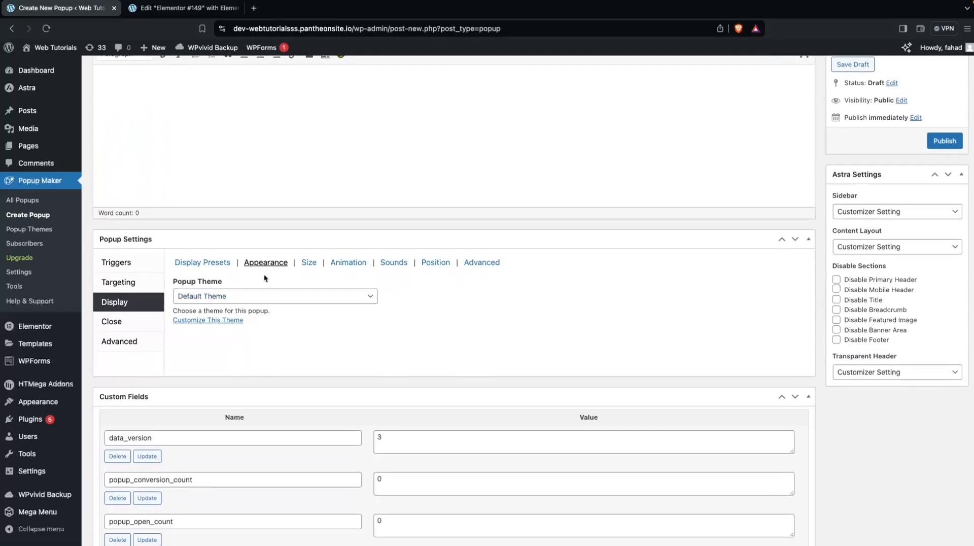
click(242, 299)
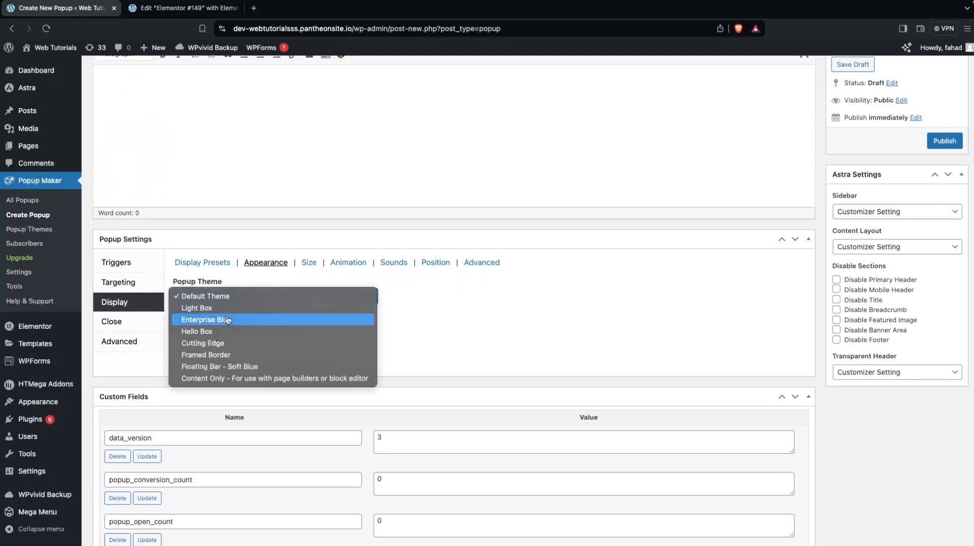
click(228, 320)
Step: Add a Click Open trigger without cookie prevention, copying the class popmake-151 from its settings
click(106, 269)
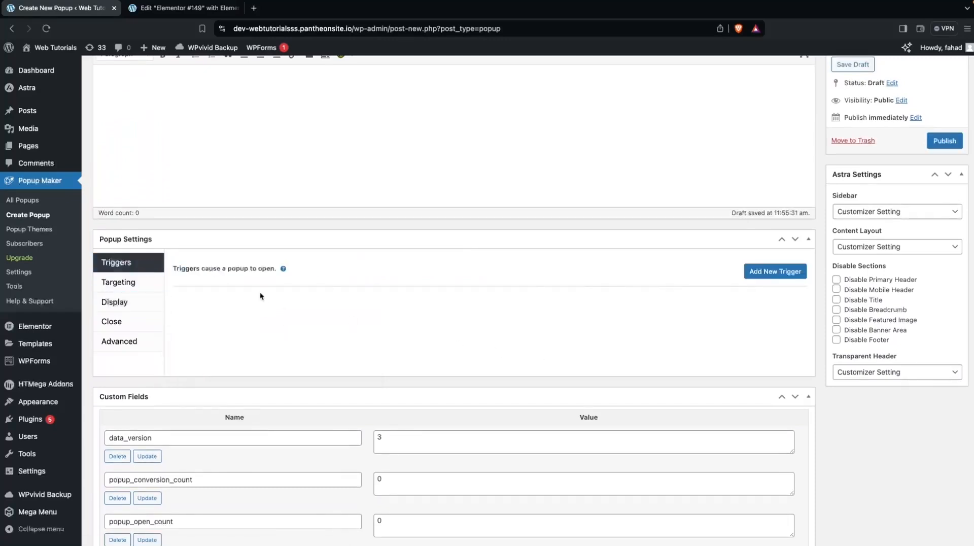
click(770, 274)
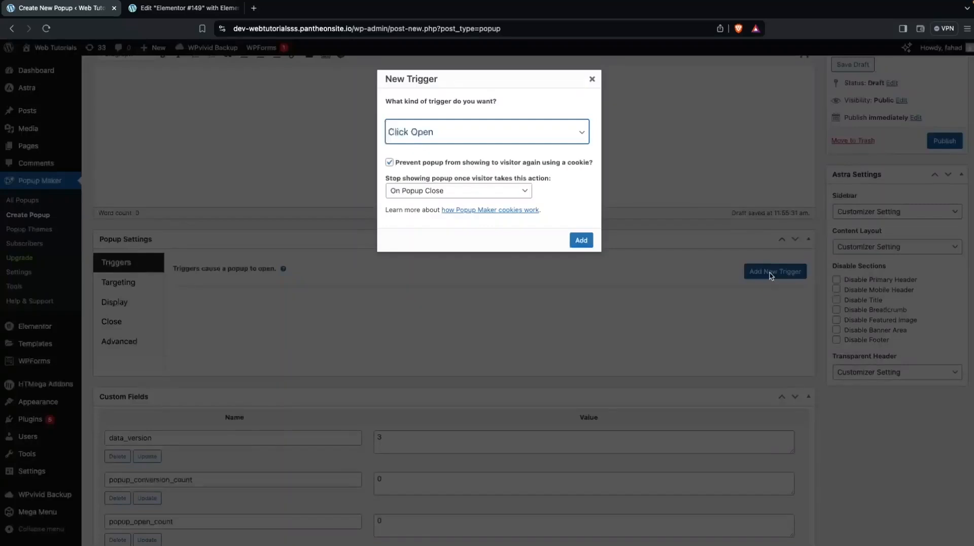
click(389, 163)
click(581, 208)
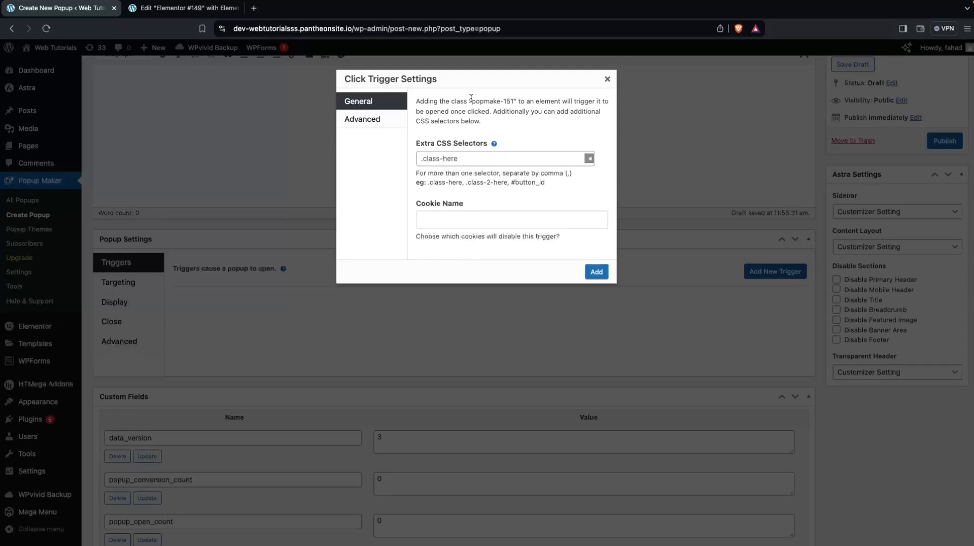
drag(472, 101, 511, 100)
key(ctrl+c)
click(603, 273)
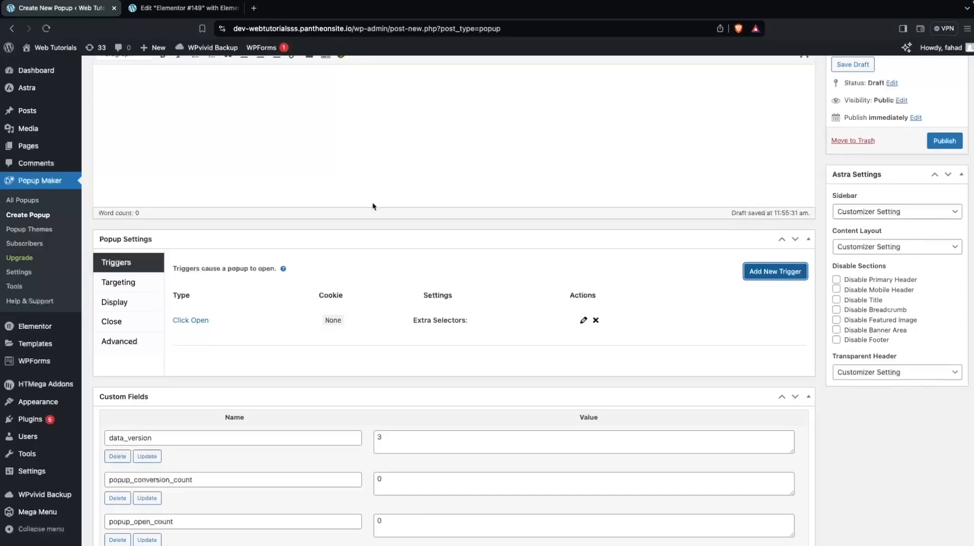
scroll(379, 211, up, 4)
scroll(289, 250, down, 3)
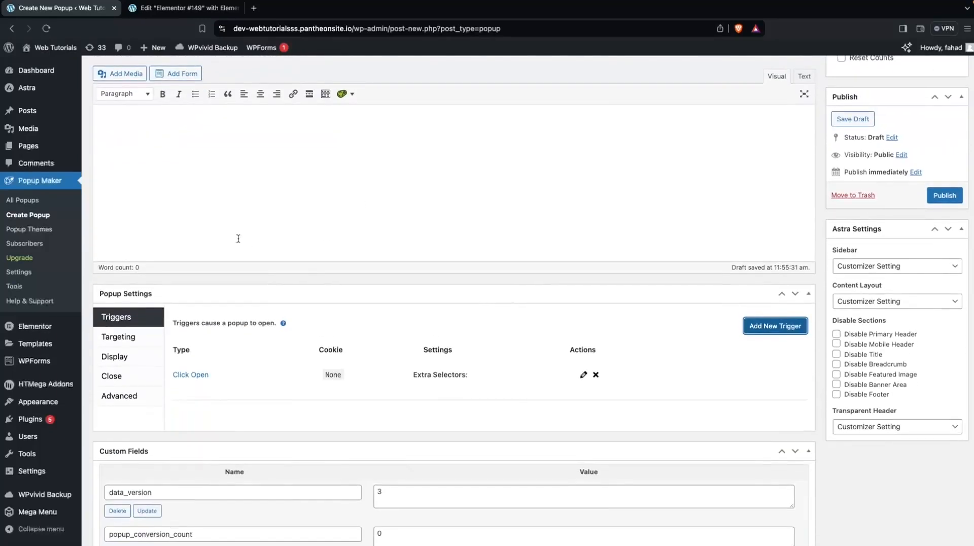
click(140, 196)
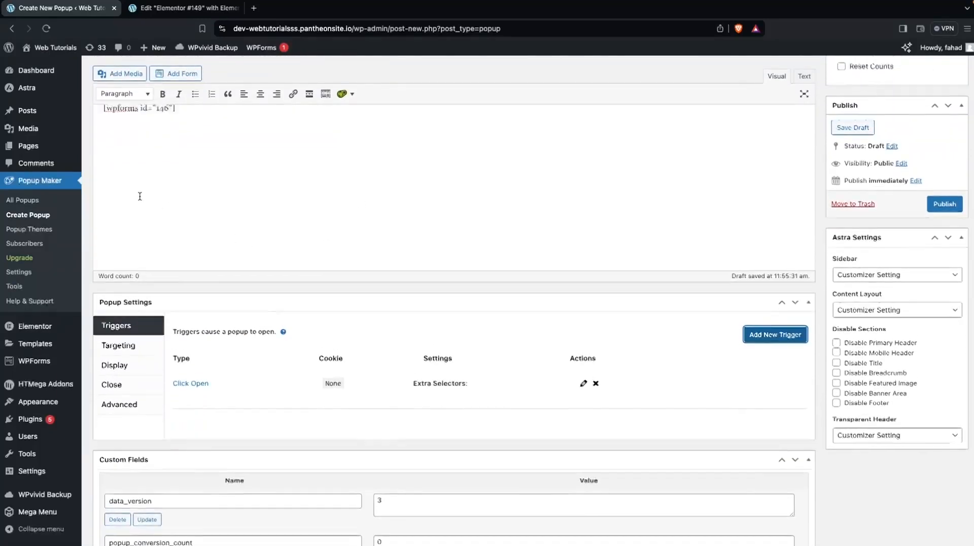
text([wpforms id="146"])
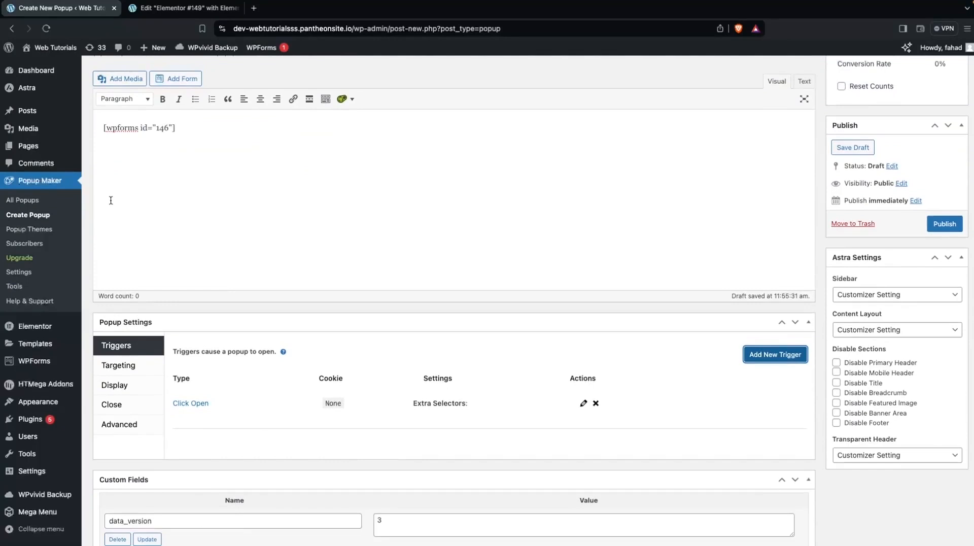
Step: Edit the Enterprise Blue popup theme and set its overlay color to blue, #1e73be
click(33, 234)
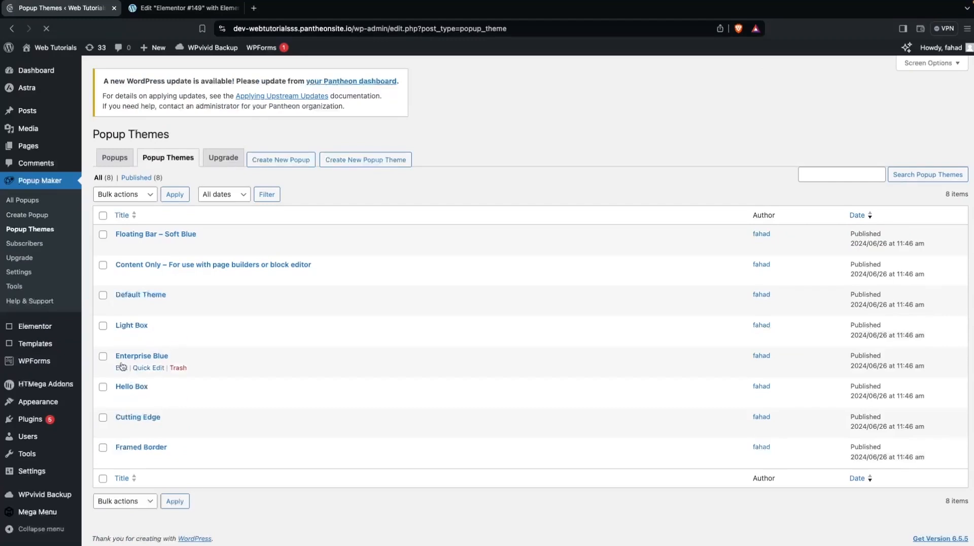
click(122, 367)
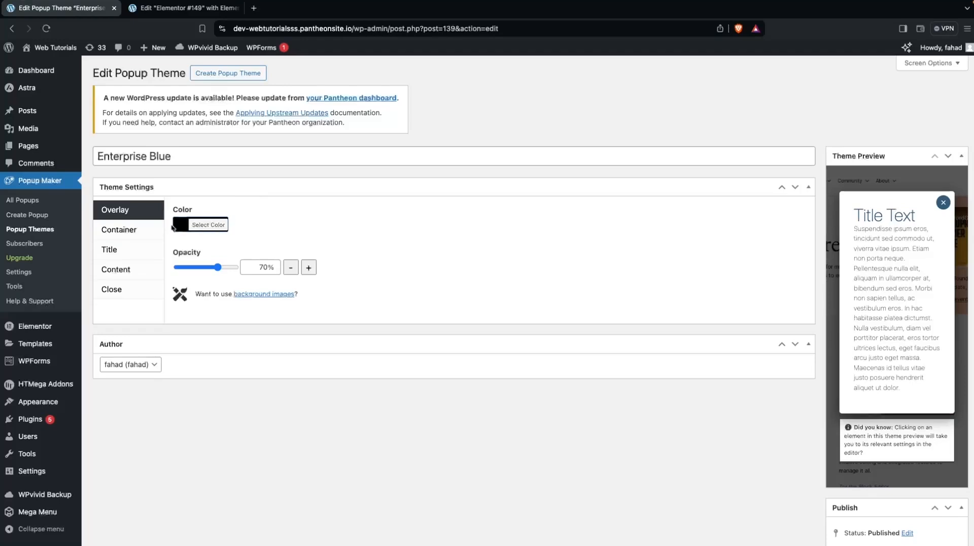
click(214, 229)
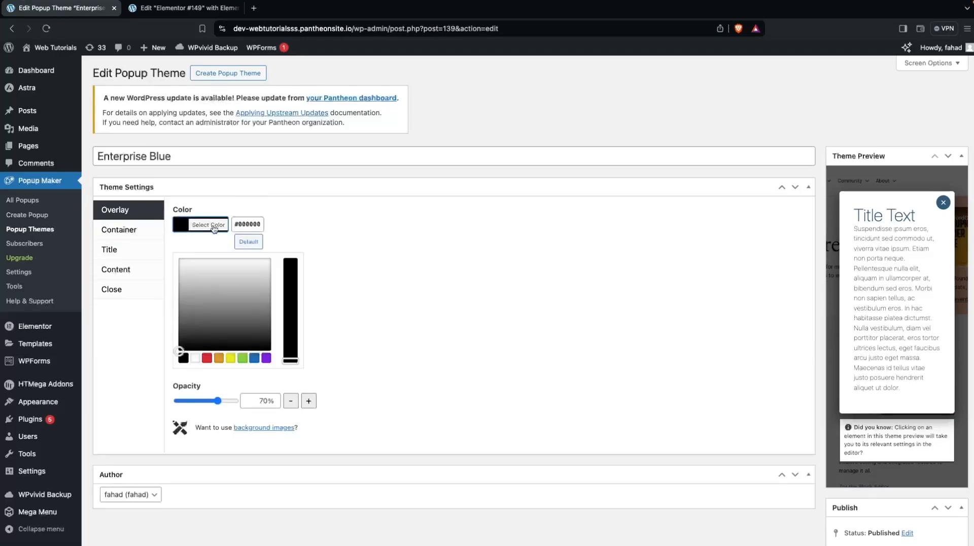
click(254, 358)
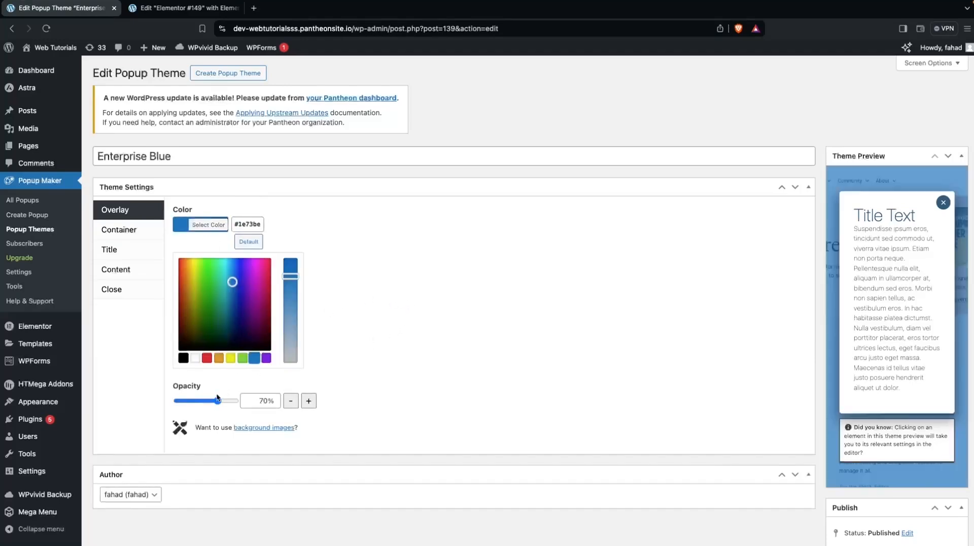
Step: Review the theme's container and title settings and save the Enterprise Blue theme
click(136, 233)
click(131, 249)
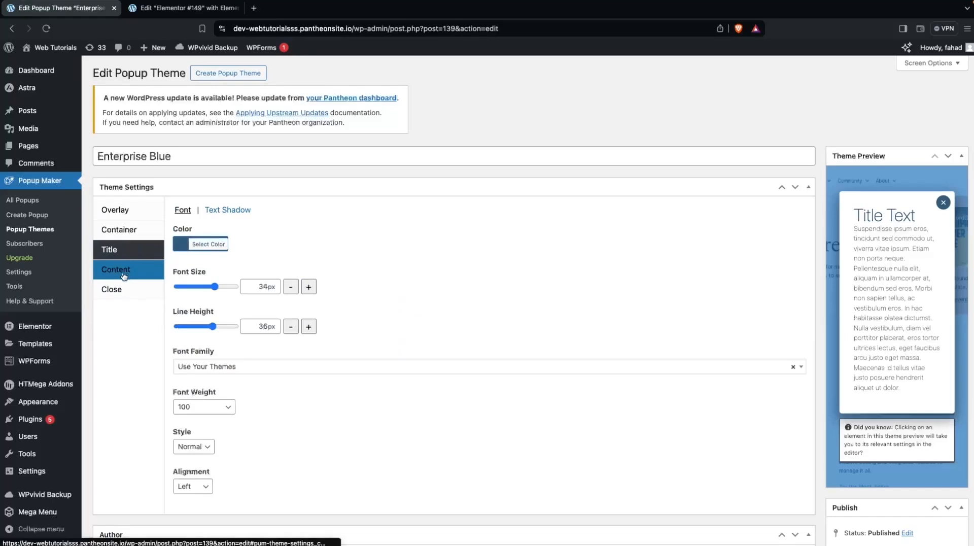
scroll(530, 325, down, 1)
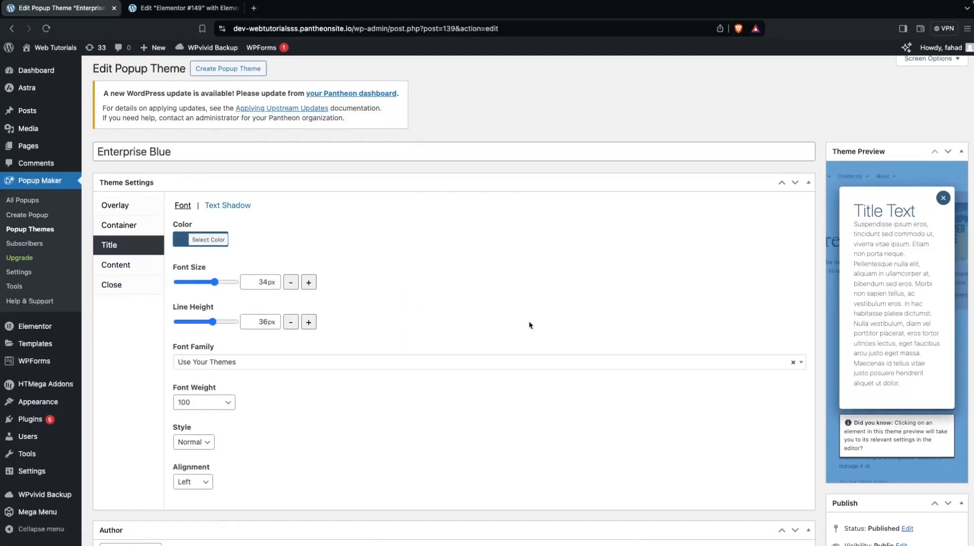
scroll(528, 322, down, 5)
click(950, 500)
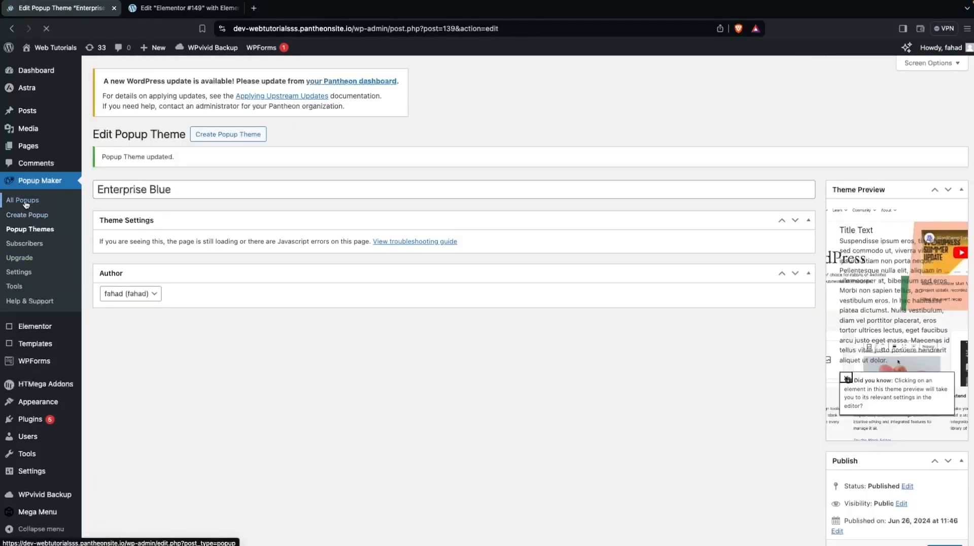
Step: Open the Lead Popup draft from the popups list for editing and publish it
click(25, 203)
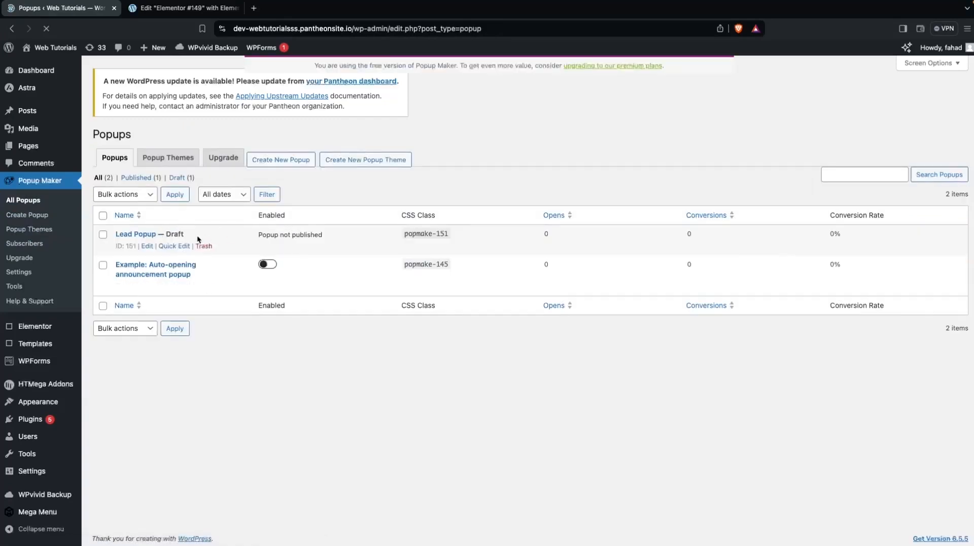
click(147, 246)
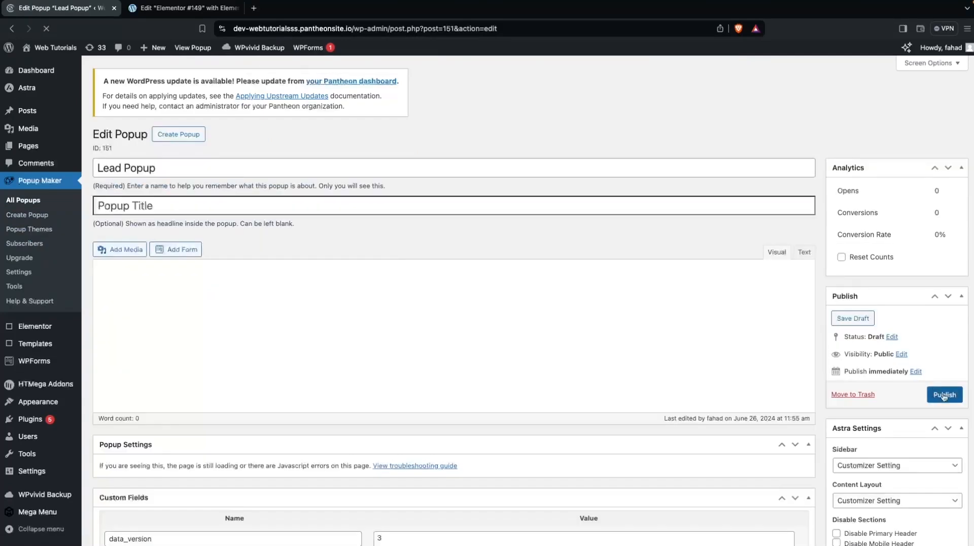
click(943, 396)
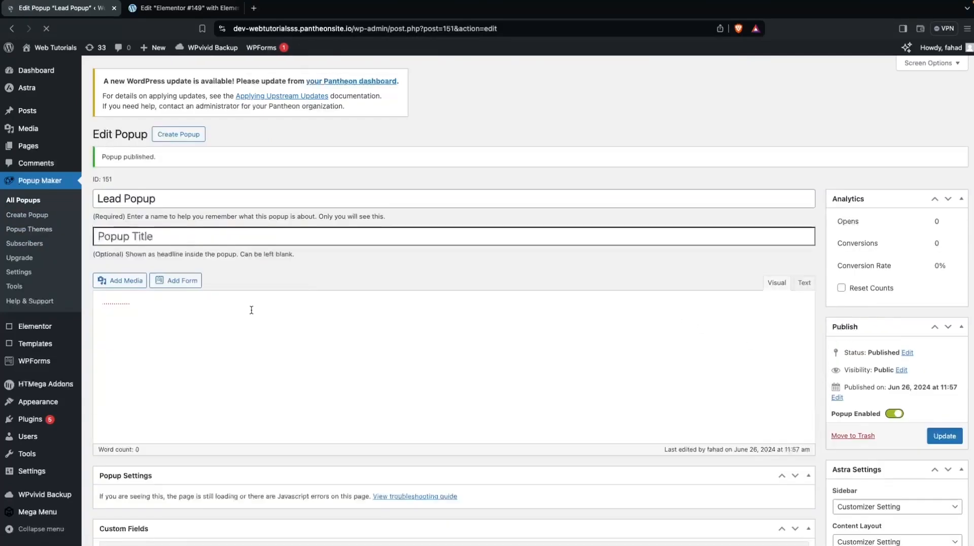
scroll(257, 287, down, 1)
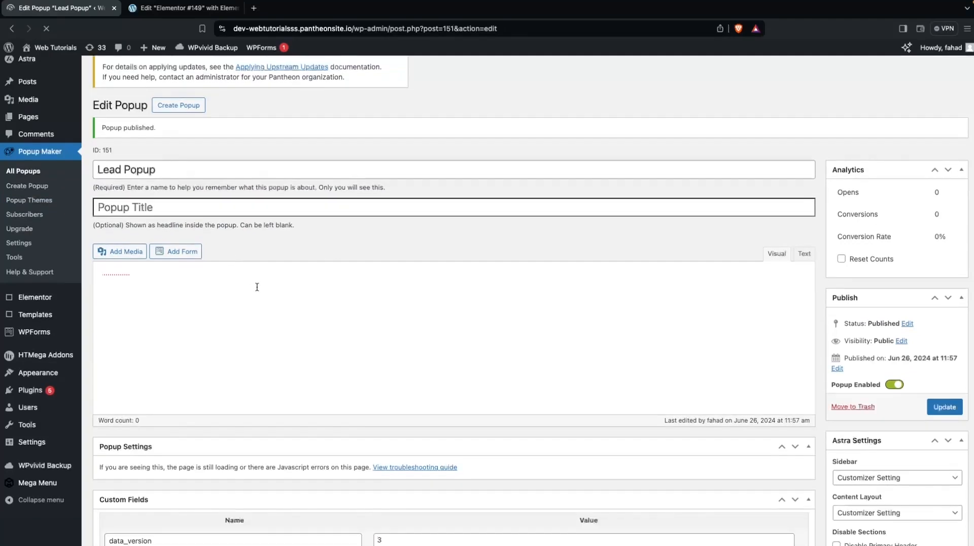
Step: Switch to the Elementor page, add a Button widget below the form, and set its text to Lead Popup
click(175, 9)
click(143, 49)
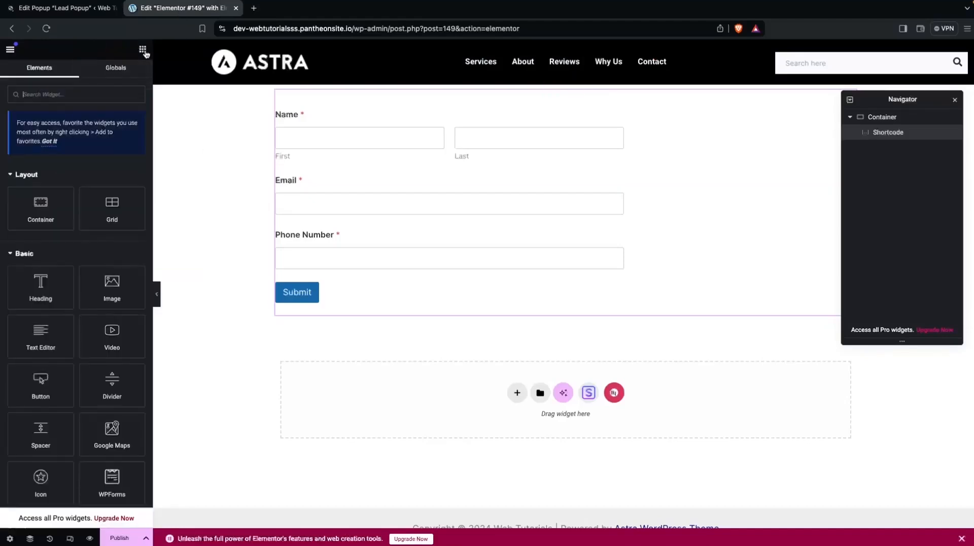
drag(37, 387, 387, 318)
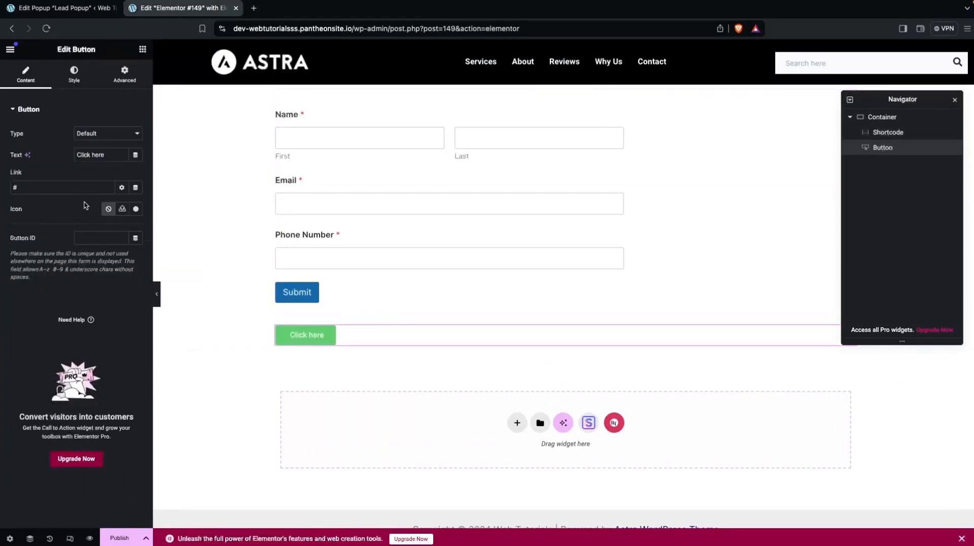
drag(107, 154, 40, 151)
text(Lead )
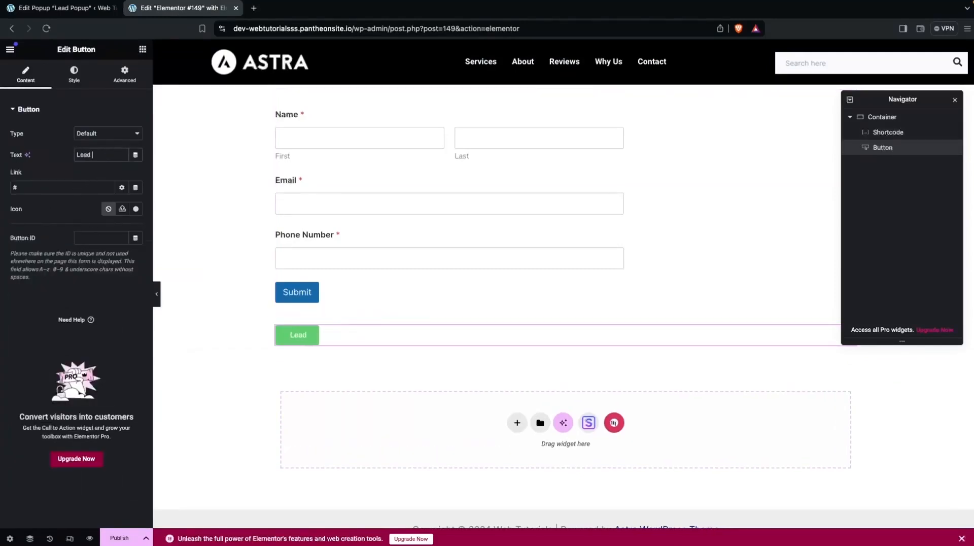
text(Popup)
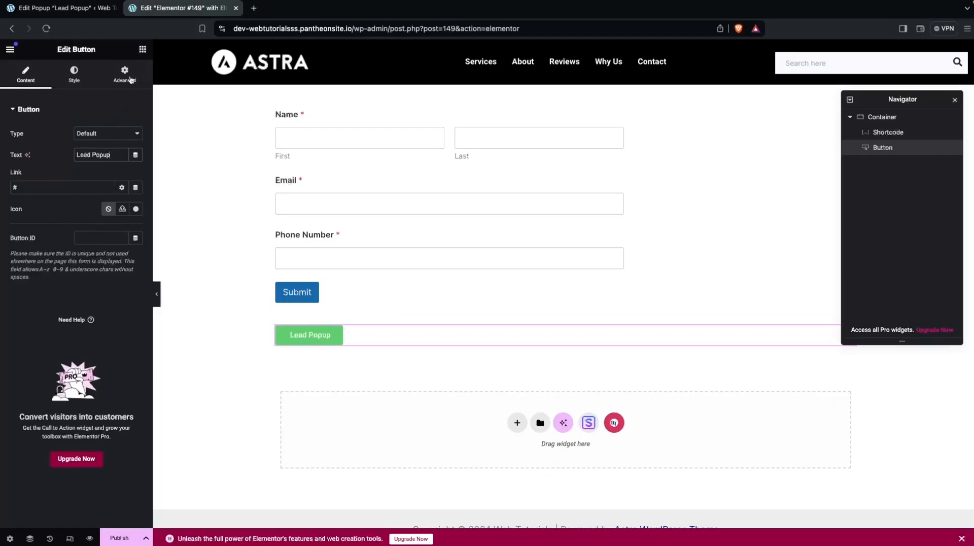
Step: Assign the CSS class popmake-151 to the Lead Popup button and publish the page
click(111, 77)
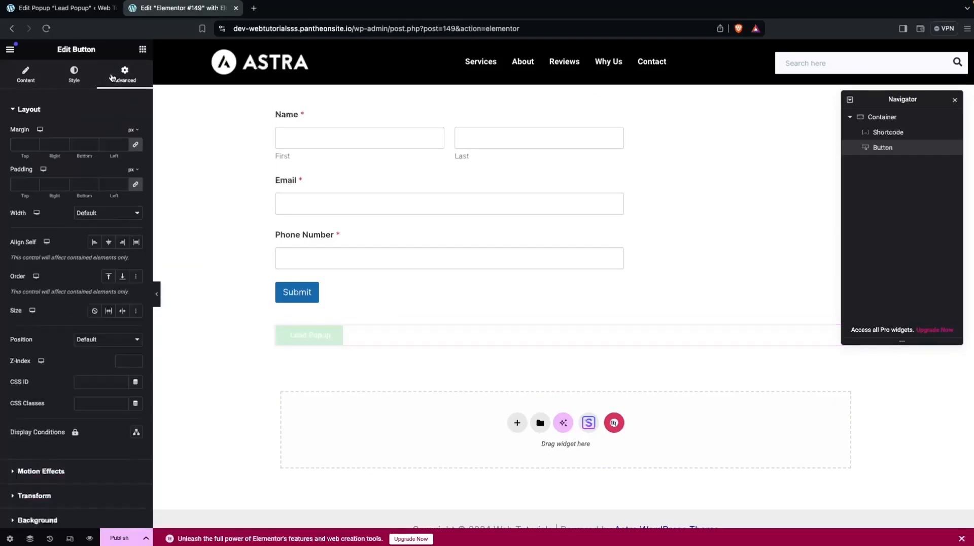
click(86, 409)
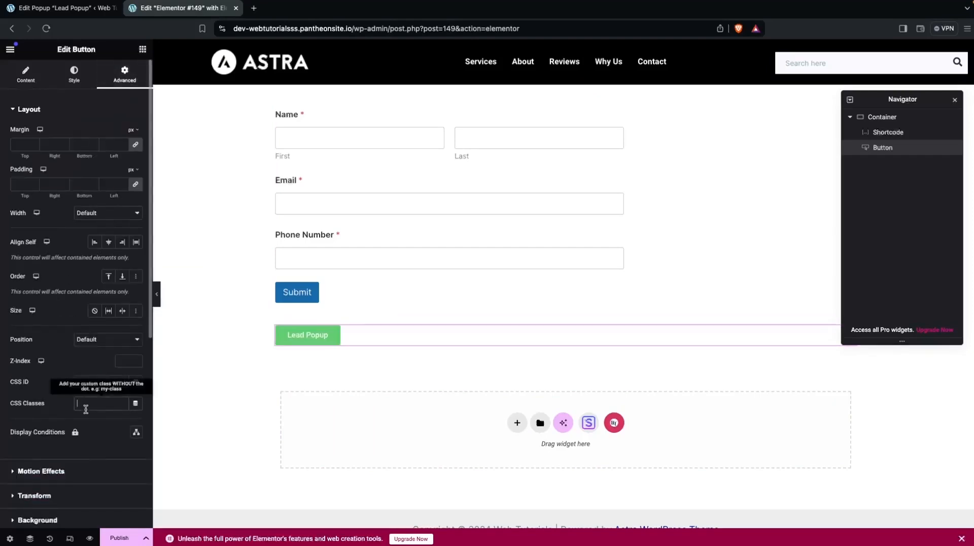
key(ctrl+v)
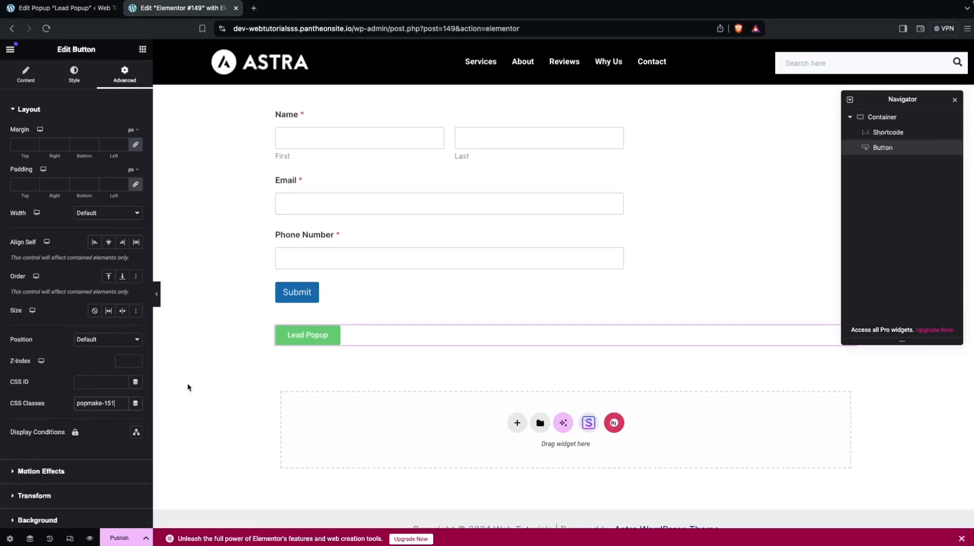
click(118, 538)
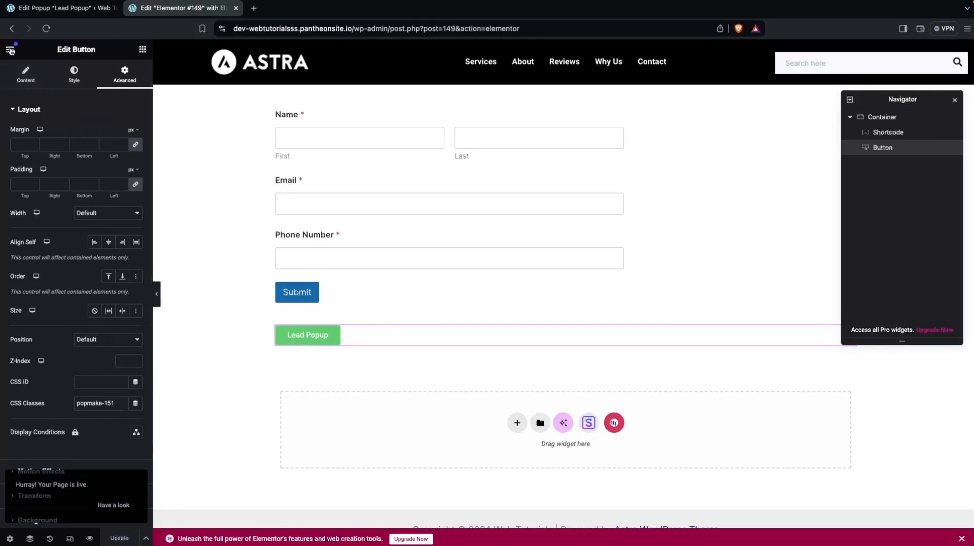
Step: View the published page on the live site and open the popup with the Lead Popup button
click(11, 49)
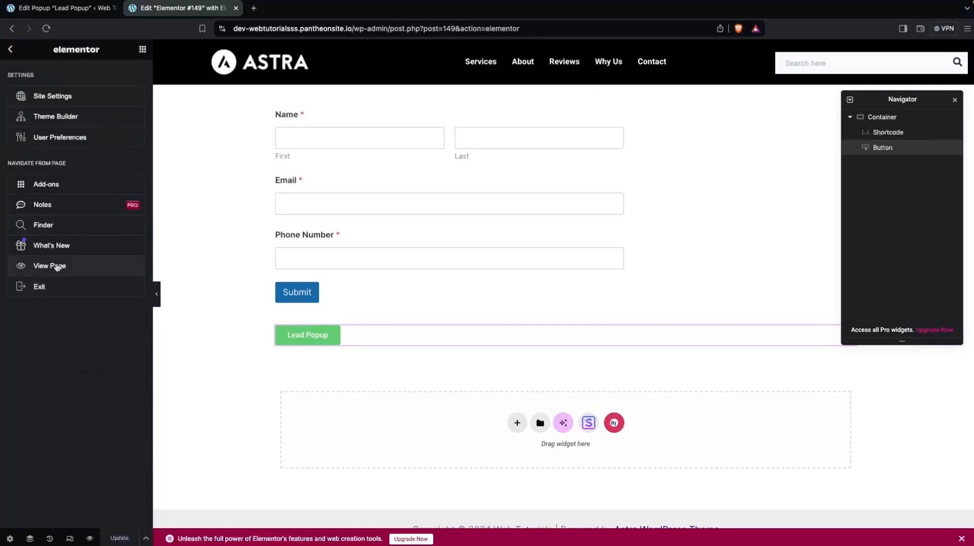
click(58, 266)
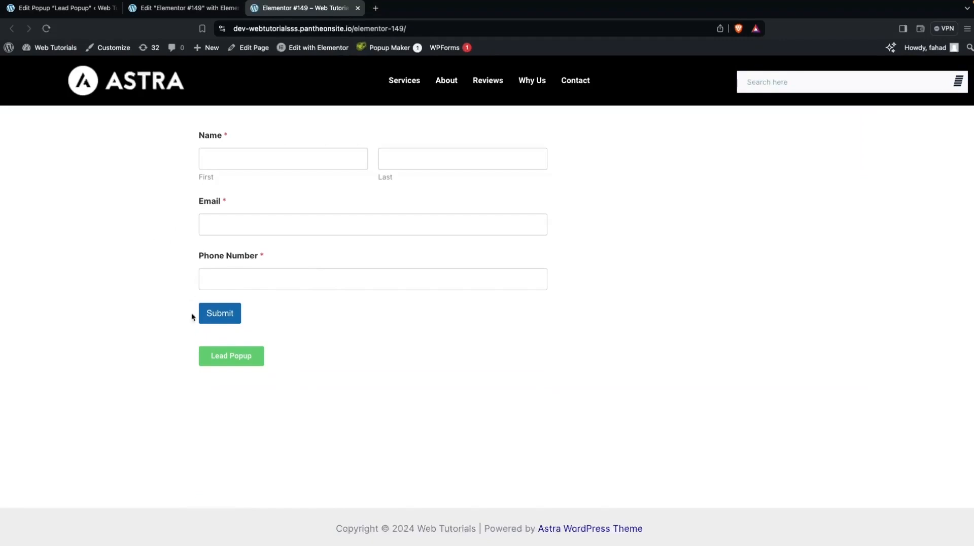
click(214, 361)
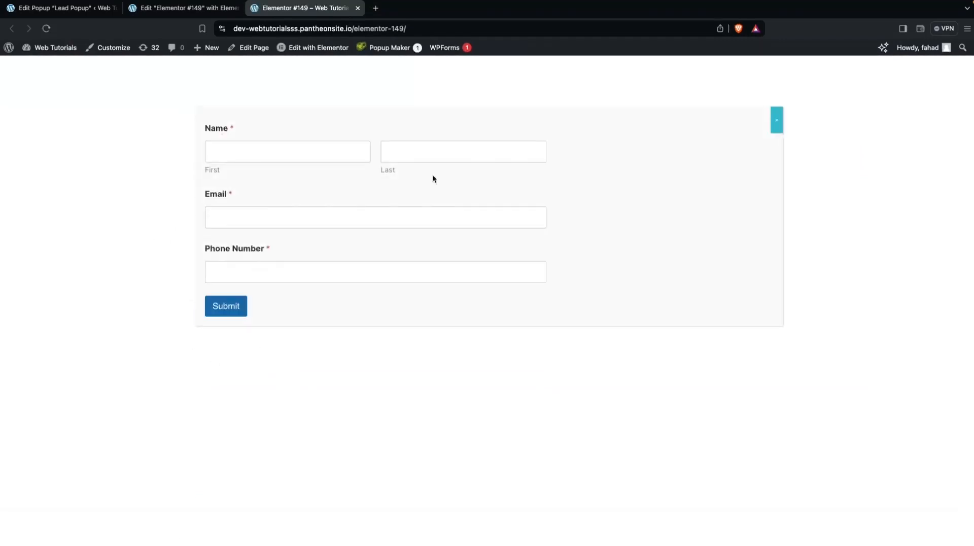
Step: Fill in the popup form with a test first and last name, e-mail and phone number, submit it, and close the popup
click(326, 148)
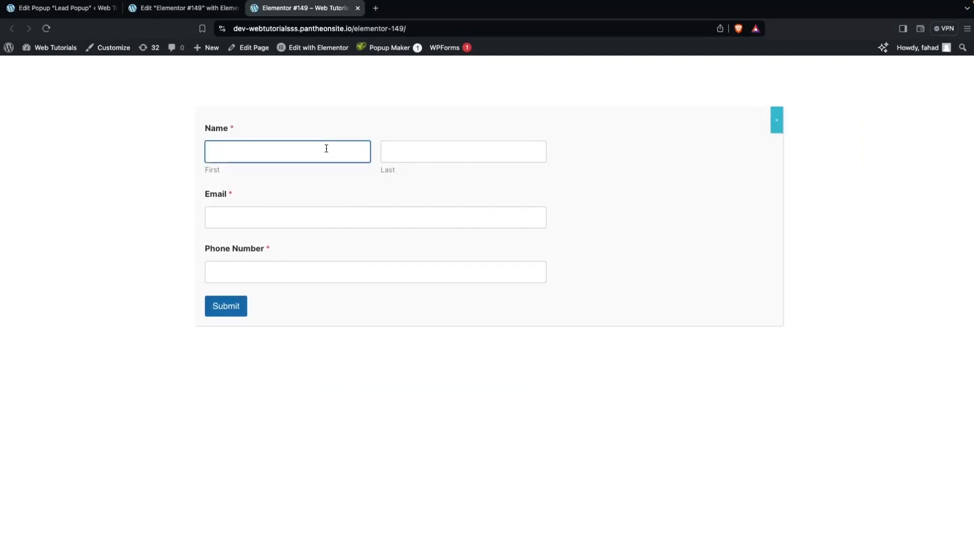
text(8987897)
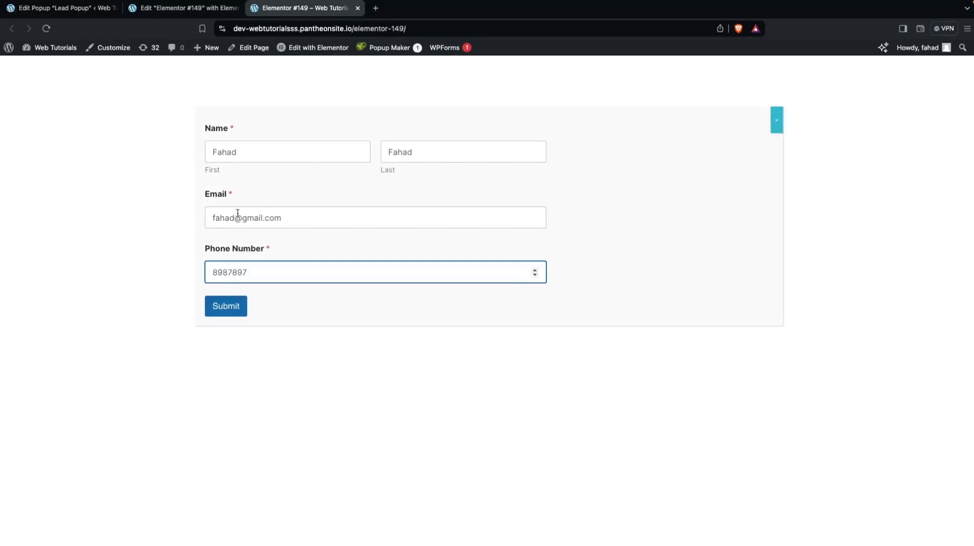
click(234, 301)
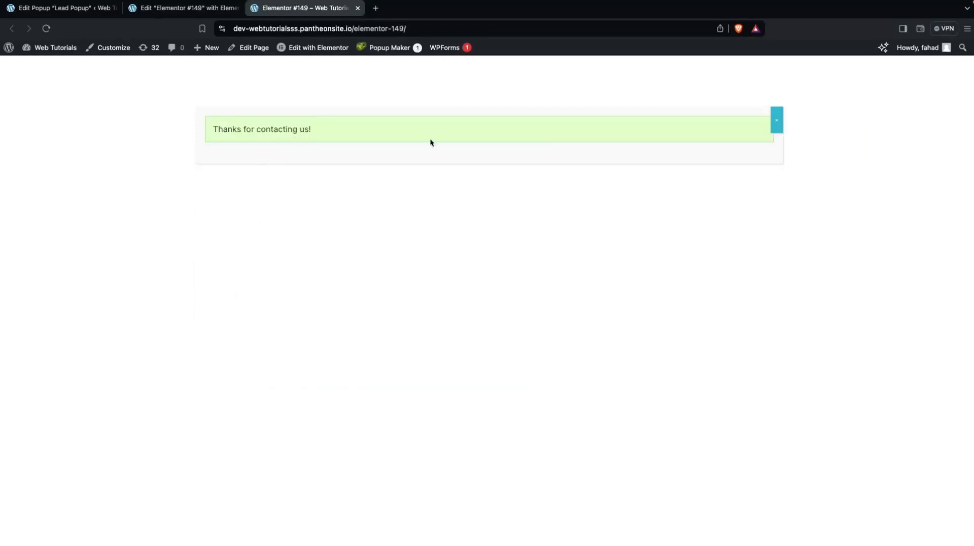
click(776, 121)
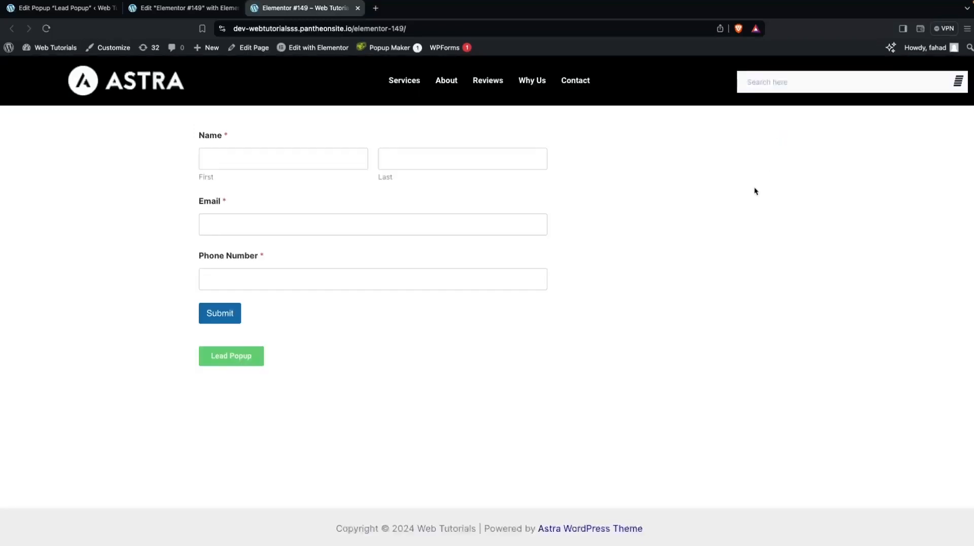